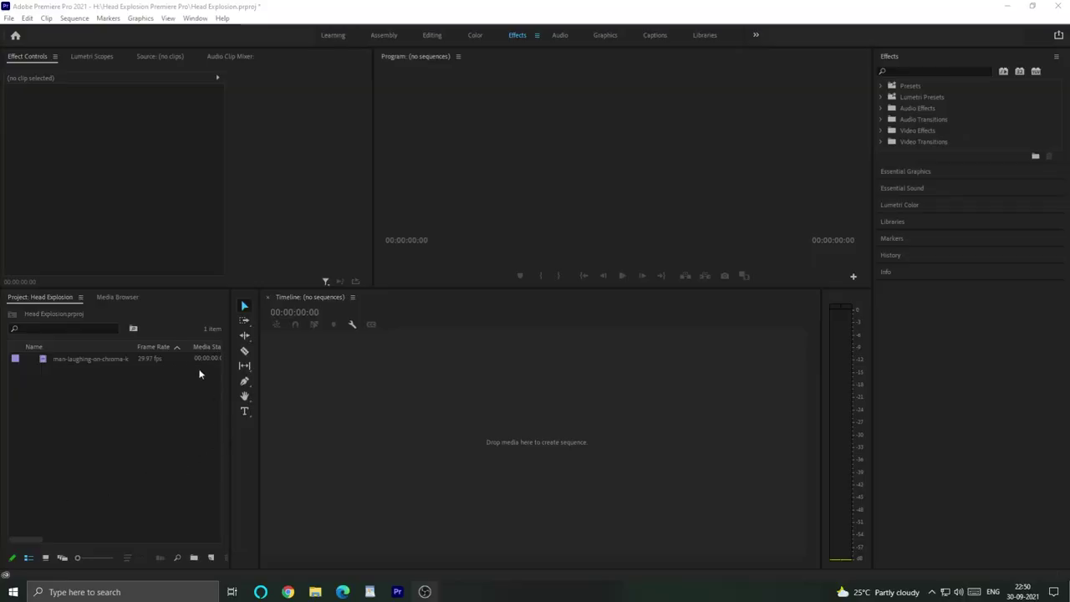
# Create a new sequence from the man-laughing clip and rename it explosion
pyautogui.click(143, 358)
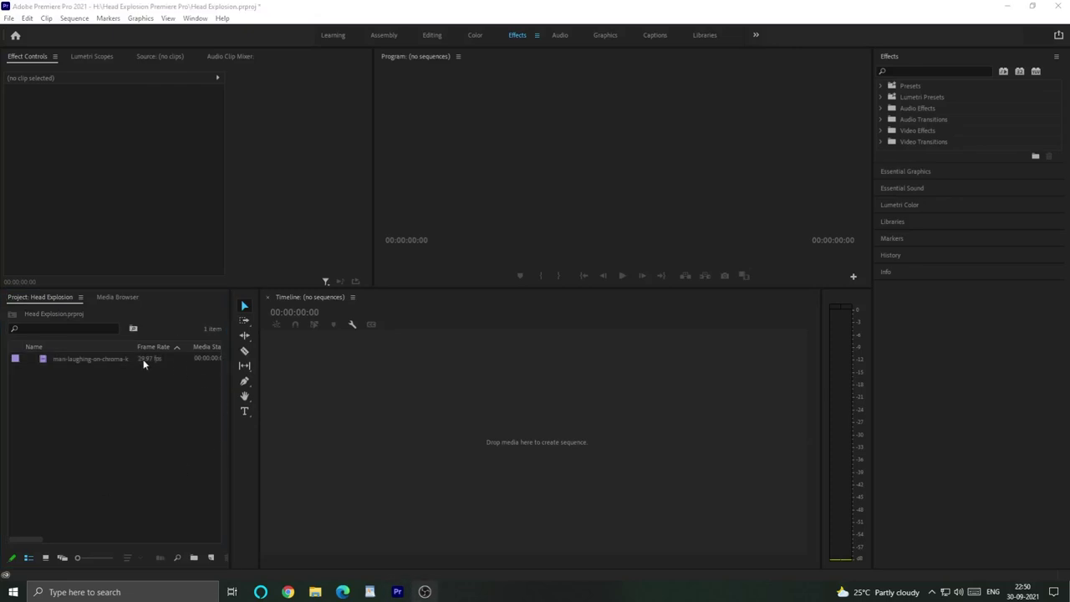
pyautogui.click(143, 359)
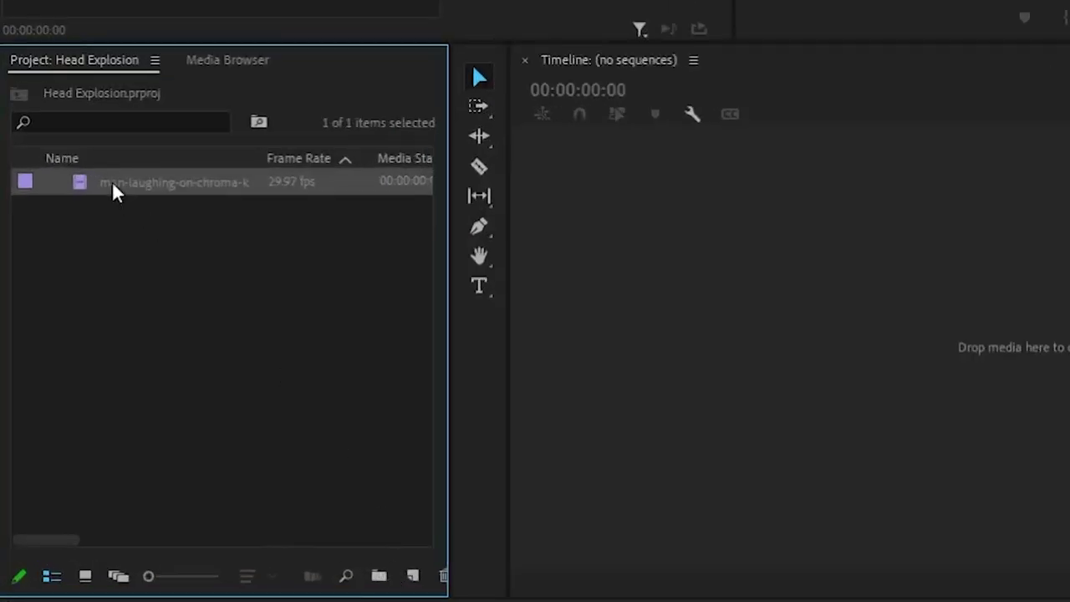
pyautogui.moveTo(410, 576); pyautogui.dragTo(411, 576)
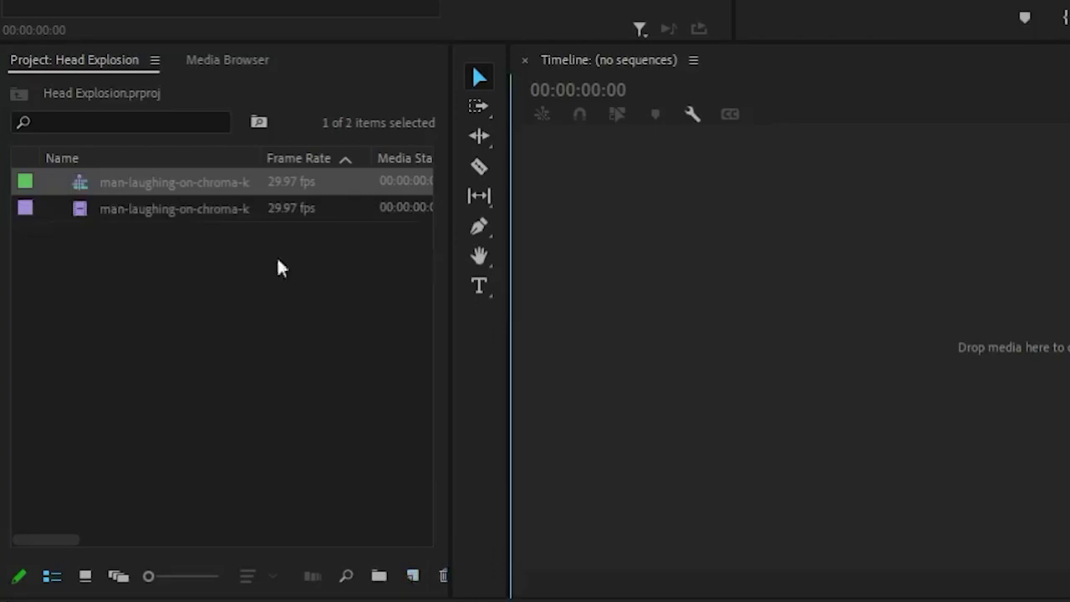
pyautogui.click(185, 183)
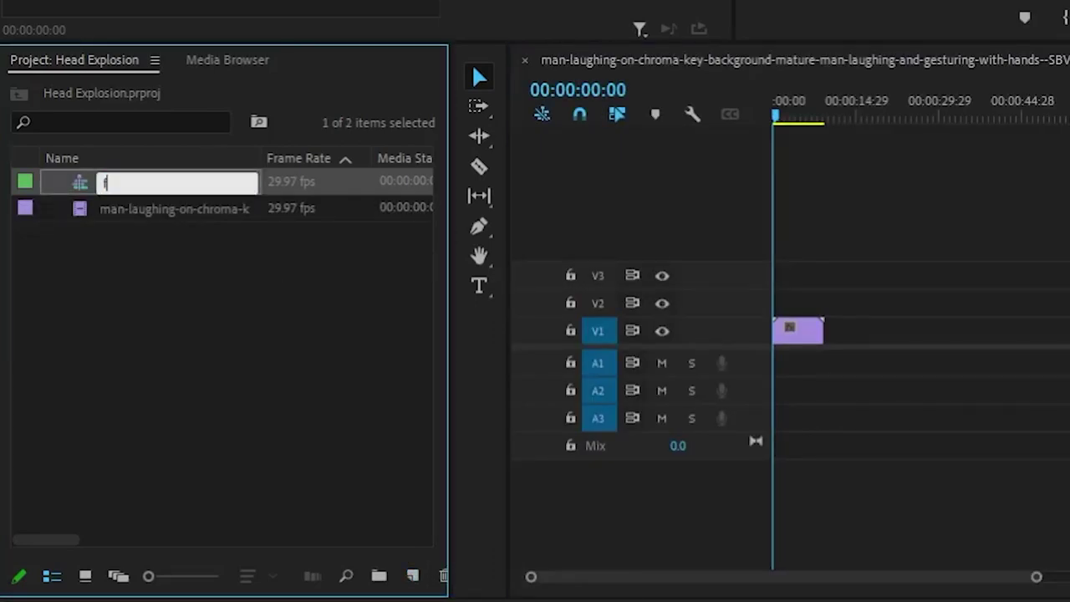
pyautogui.write('explosion')
pyautogui.press('Return')
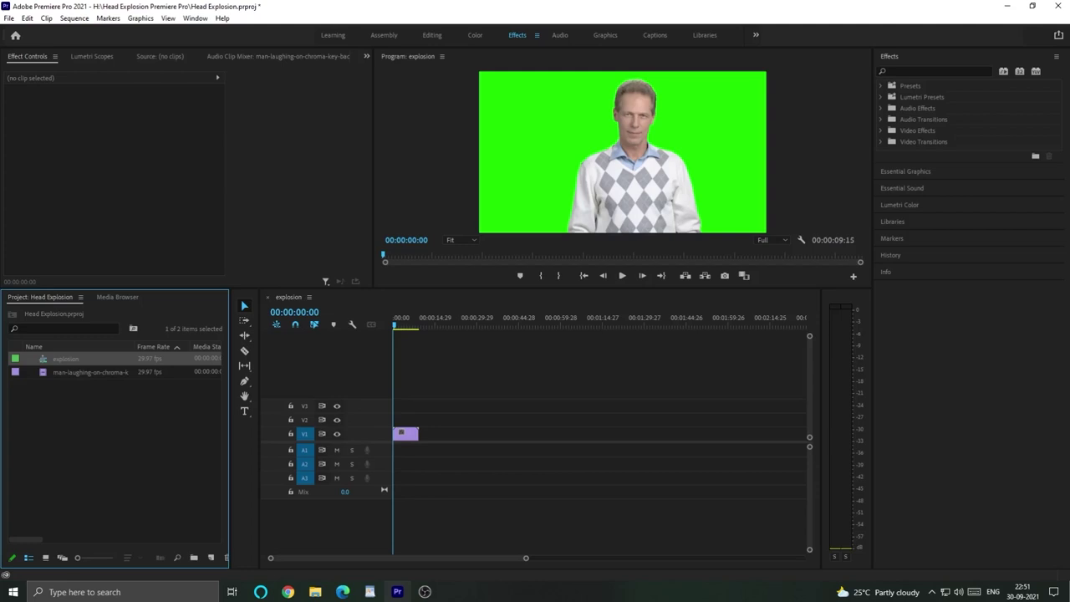
# Apply the Ultra Key effect to the man-laughing clip and sample the green background as the key color
pyautogui.hotkey('alt', 'Tab')
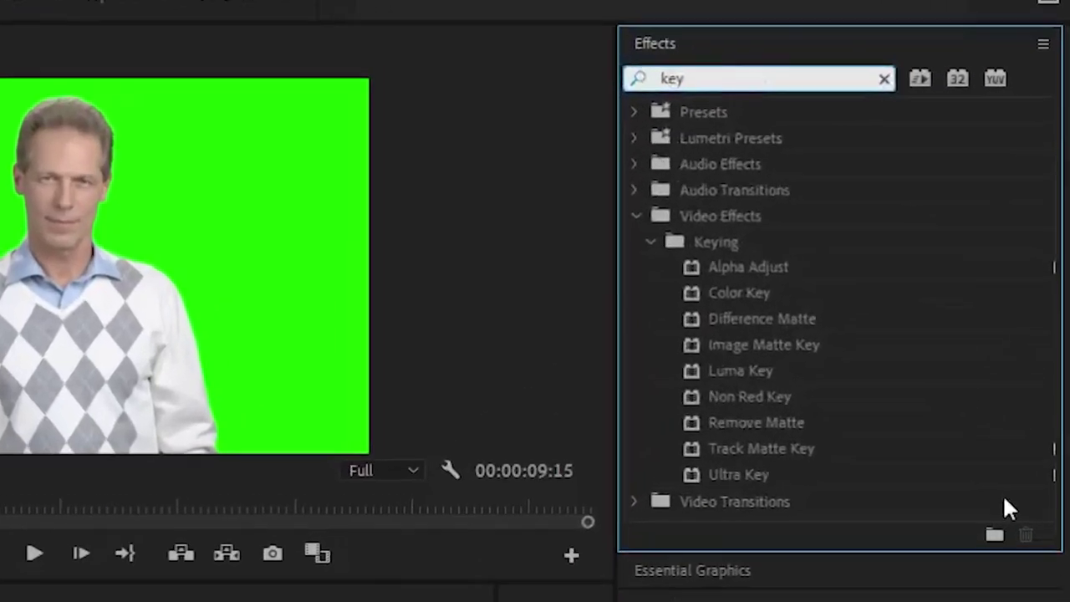
pyautogui.click(747, 506)
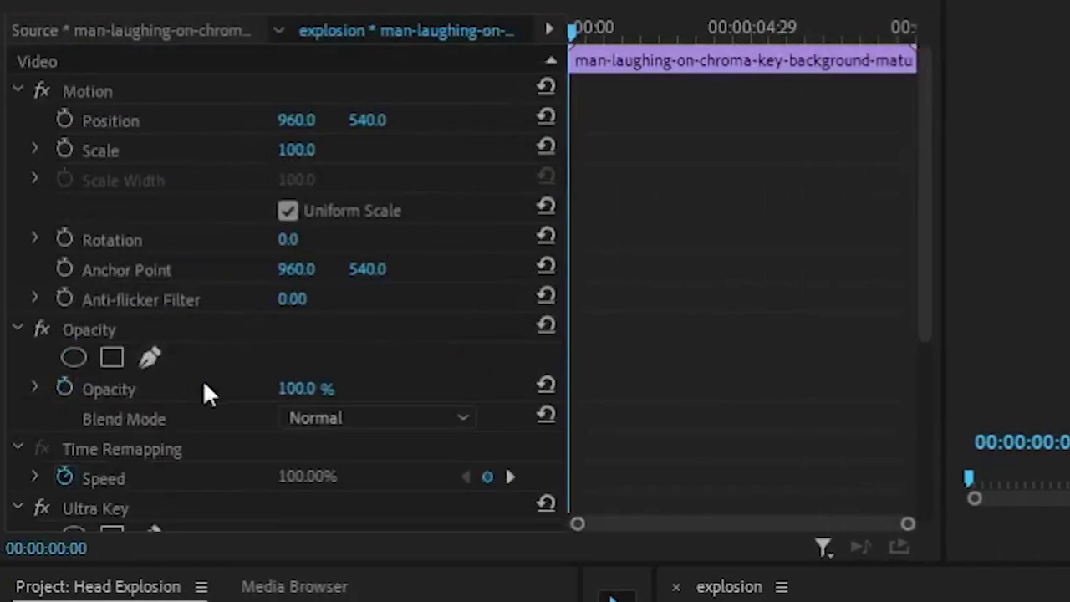
pyautogui.scroll(-4, 621, 179)
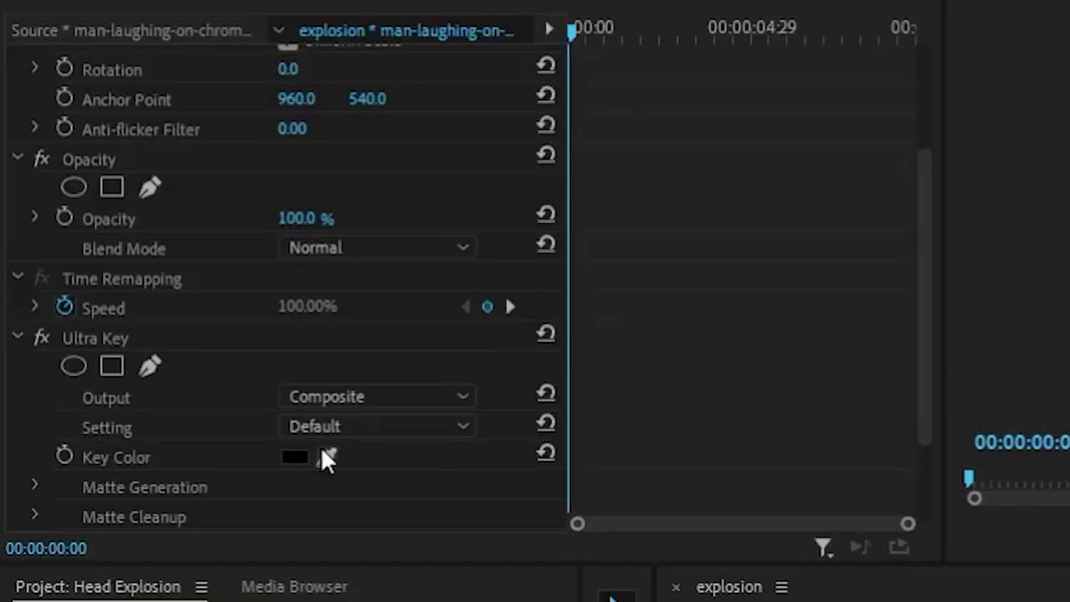
pyautogui.click(326, 458)
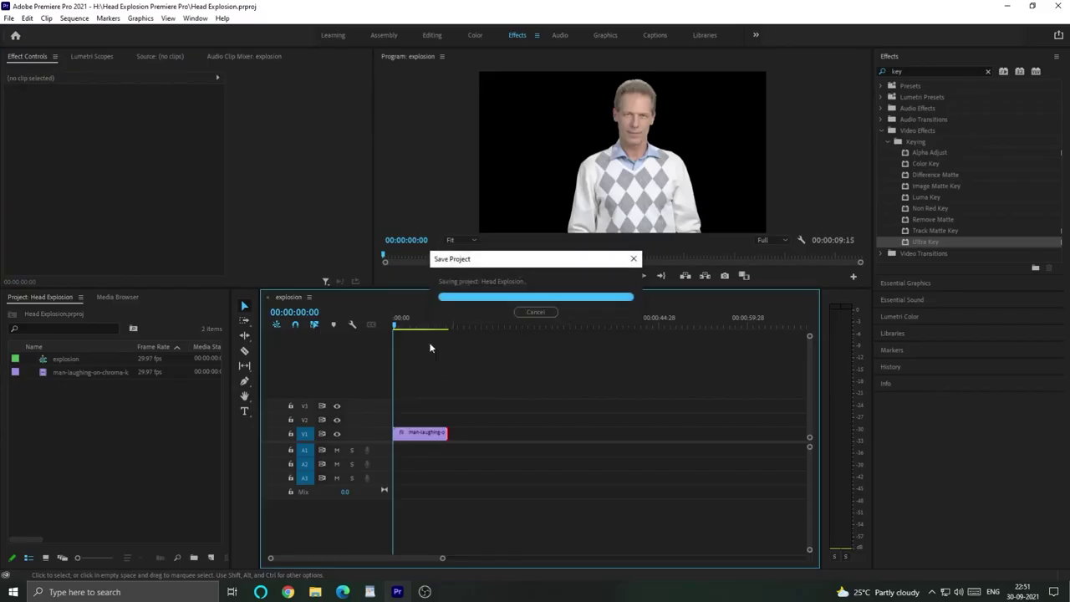
# Set the man-laughing clip's horizontal position to 845
pyautogui.moveTo(409, 331)
pyautogui.mouseDown()
pyautogui.moveTo(426, 334)
pyautogui.moveTo(414, 340)
pyautogui.mouseUp()
pyautogui.click(417, 431)
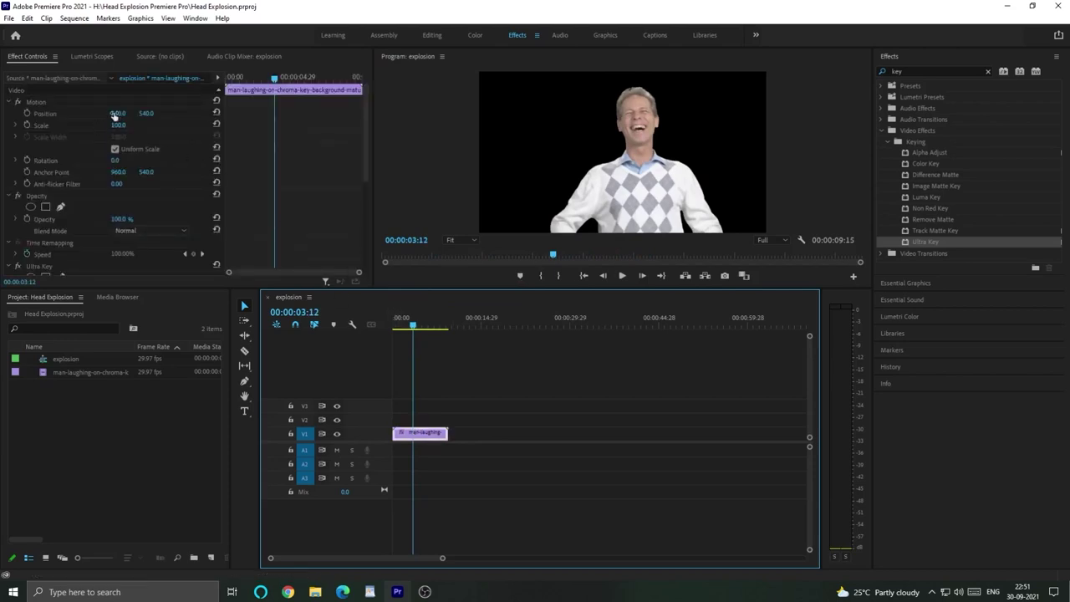
pyautogui.moveTo(115, 113); pyautogui.dragTo(33, 114)
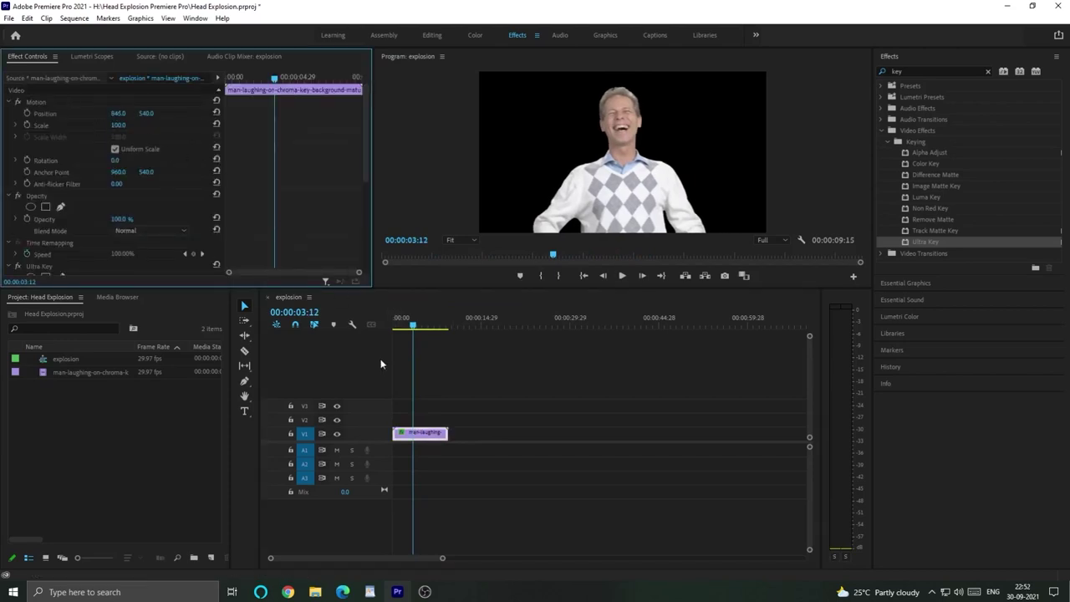
# Draw a closed opacity mask around the man's head at 00:00:04:07 and invert it
pyautogui.moveTo(391, 326); pyautogui.dragTo(418, 324)
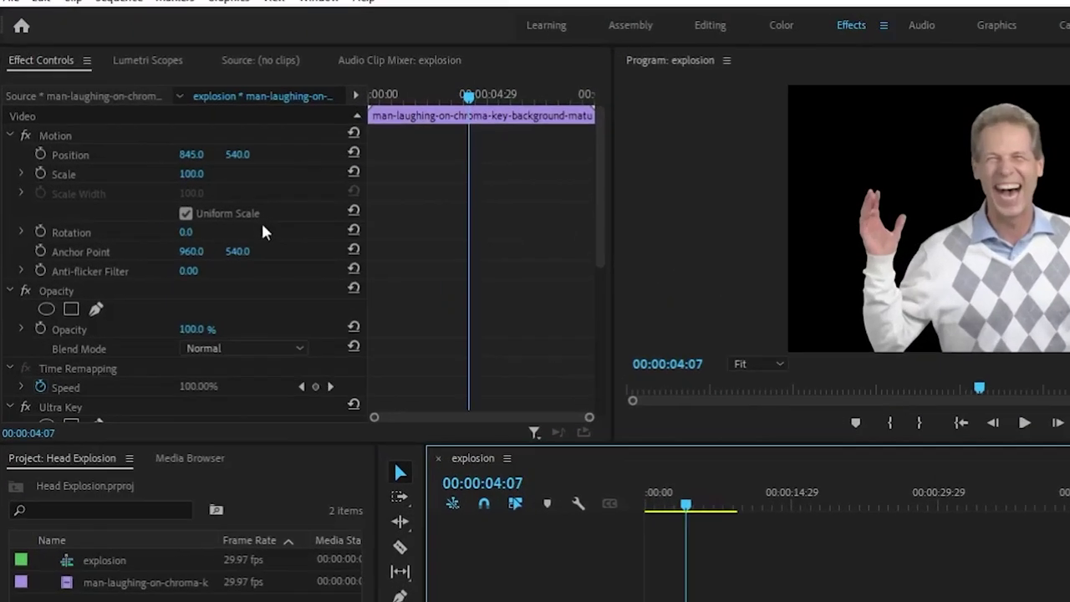
pyautogui.scroll(-3, 336, 195)
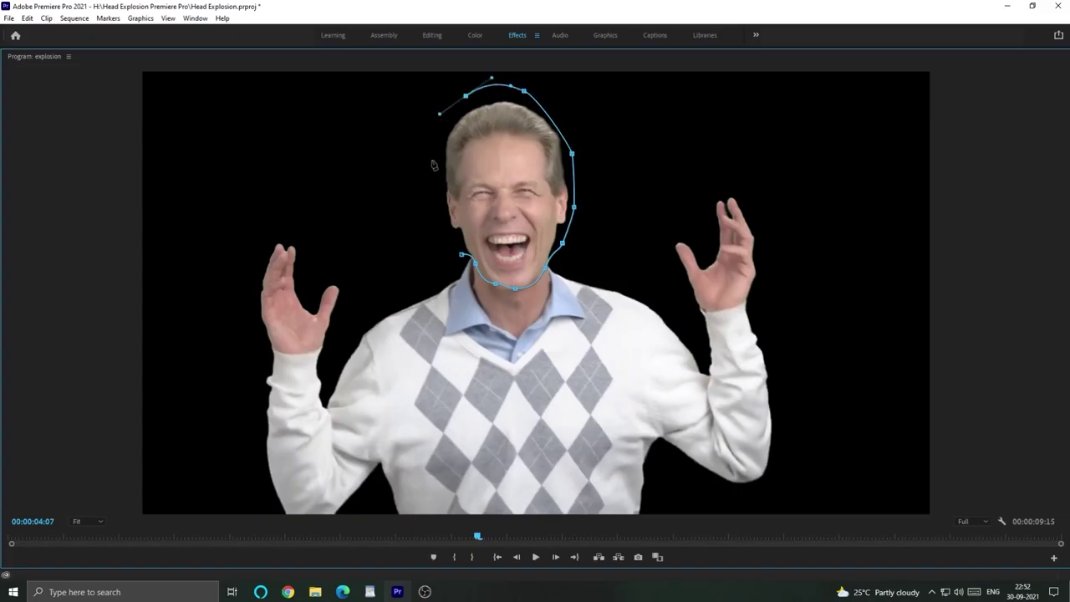
pyautogui.click(463, 255)
pyautogui.press('`')
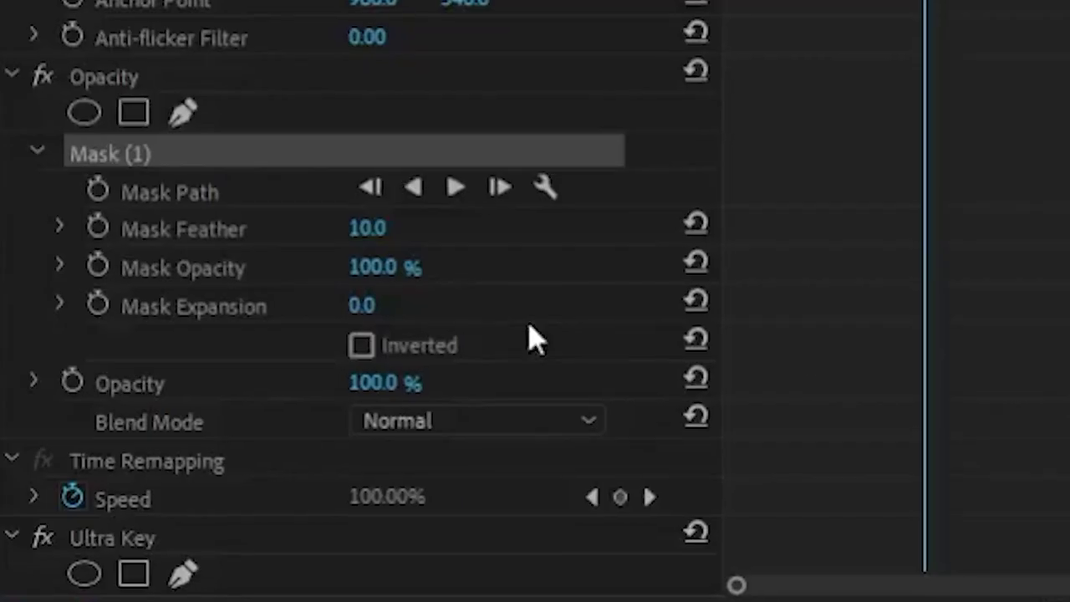
pyautogui.click(115, 198)
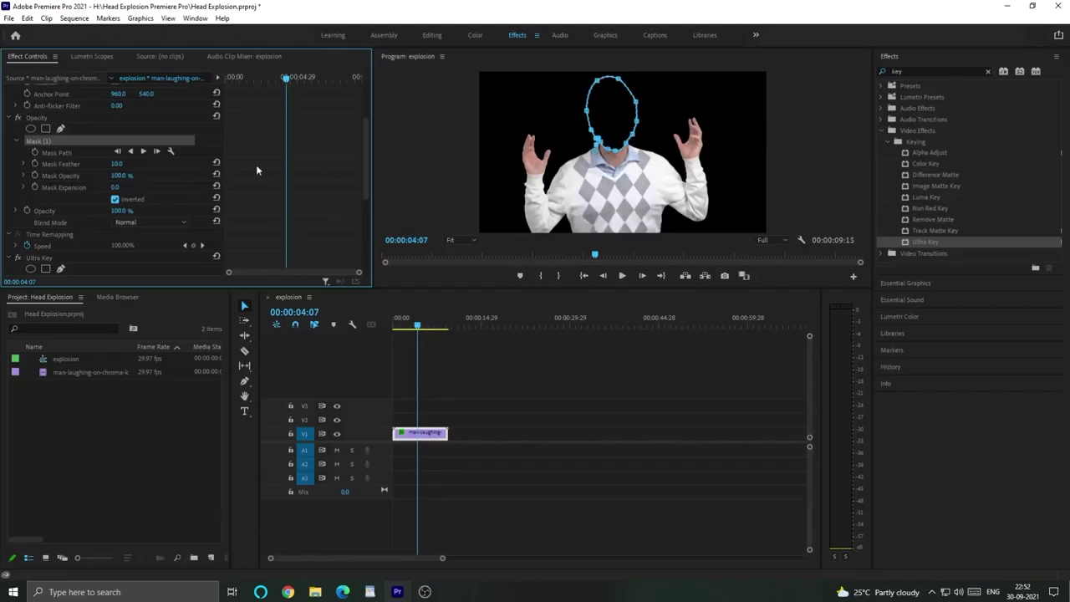
# Turn on keyframing for Mask Path, Mask Feather, Mask Opacity and Mask Expansion at 00:00:03:17
pyautogui.click(459, 349)
pyautogui.click(417, 324)
pyautogui.moveTo(417, 325)
pyautogui.mouseDown()
pyautogui.moveTo(425, 326)
pyautogui.moveTo(416, 327)
pyautogui.mouseUp()
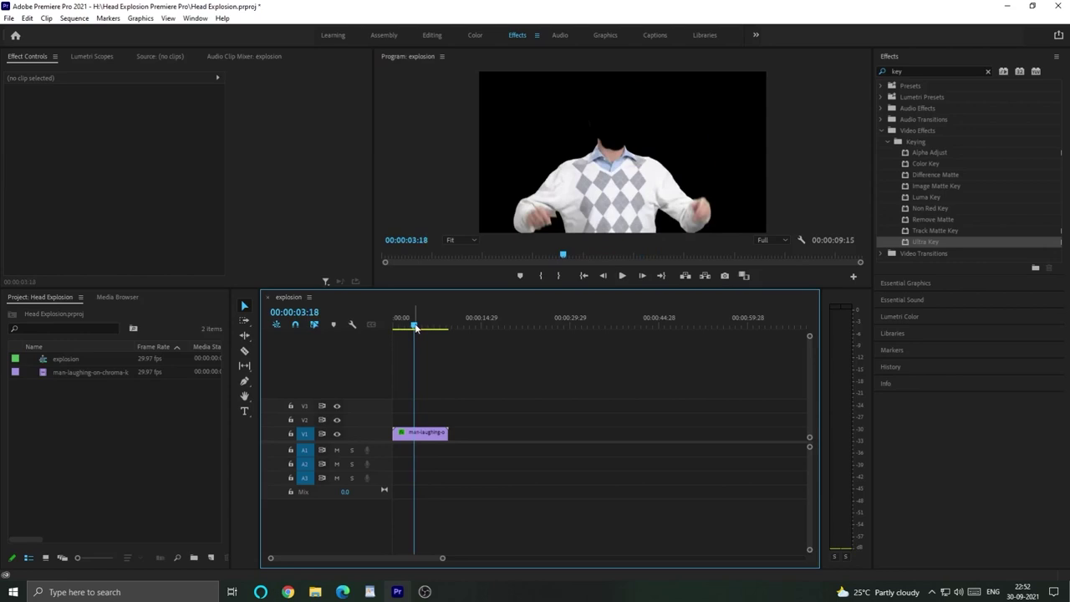
pyautogui.click(412, 431)
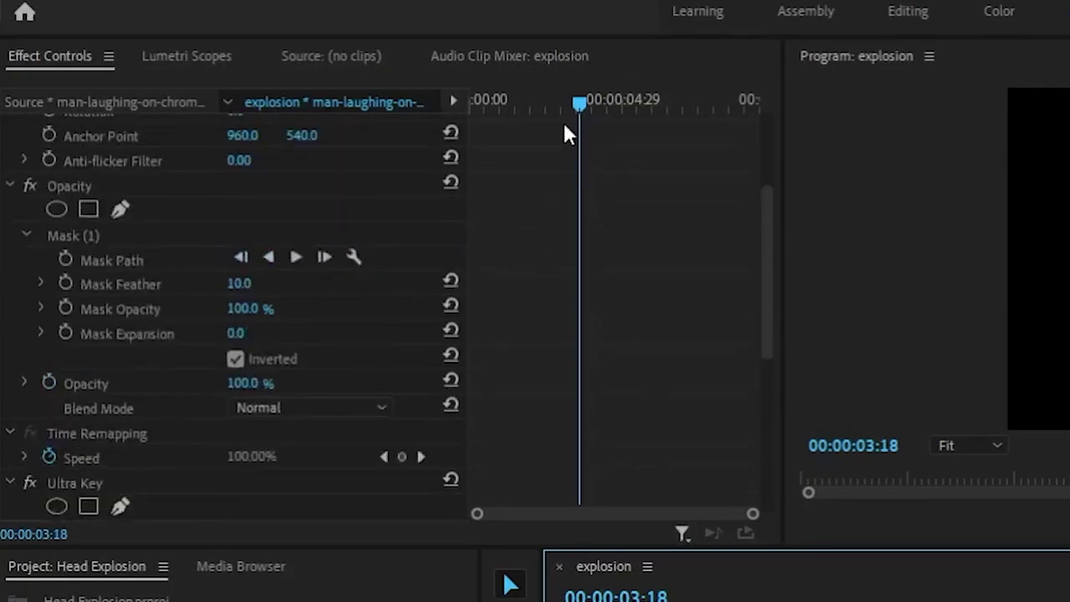
pyautogui.press('Left')
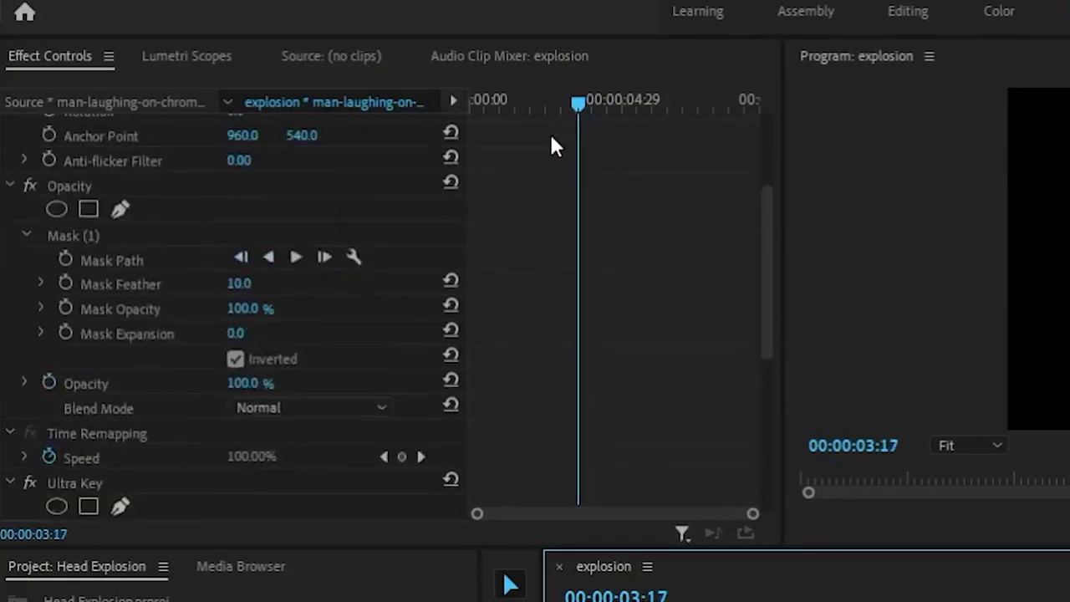
pyautogui.click(65, 309)
pyautogui.click(65, 283)
pyautogui.click(65, 260)
pyautogui.click(65, 333)
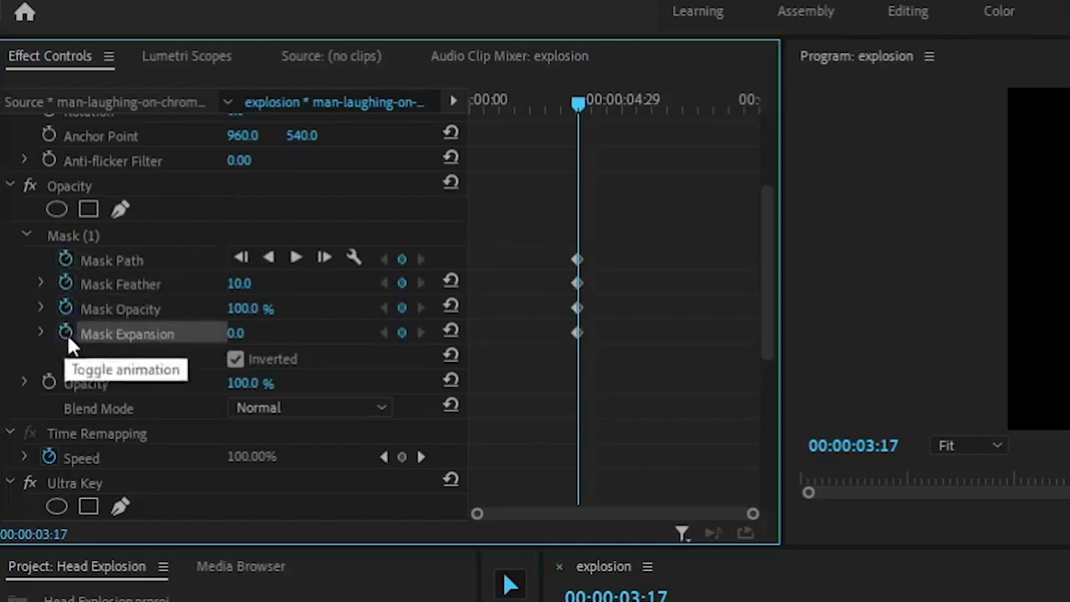
pyautogui.press('Right')
pyautogui.press('Right')
pyautogui.press('Left')
pyautogui.press('Left')
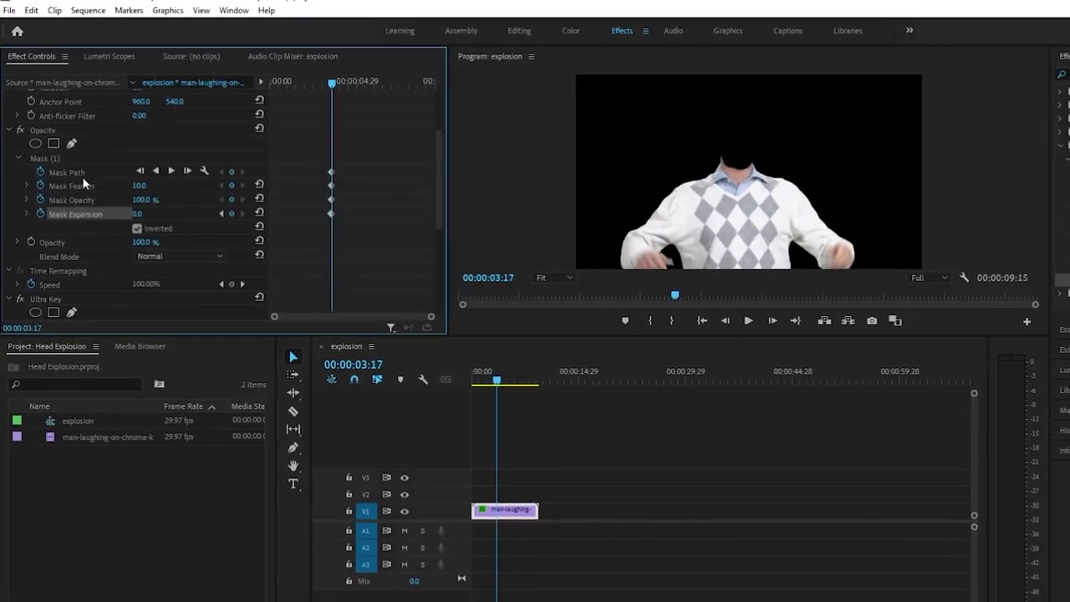
# Animate the mask path frame by frame to follow the man's head from 00:00:03:18 to beyond 00:00:04:24
pyautogui.click(128, 261)
pyautogui.press('Right')
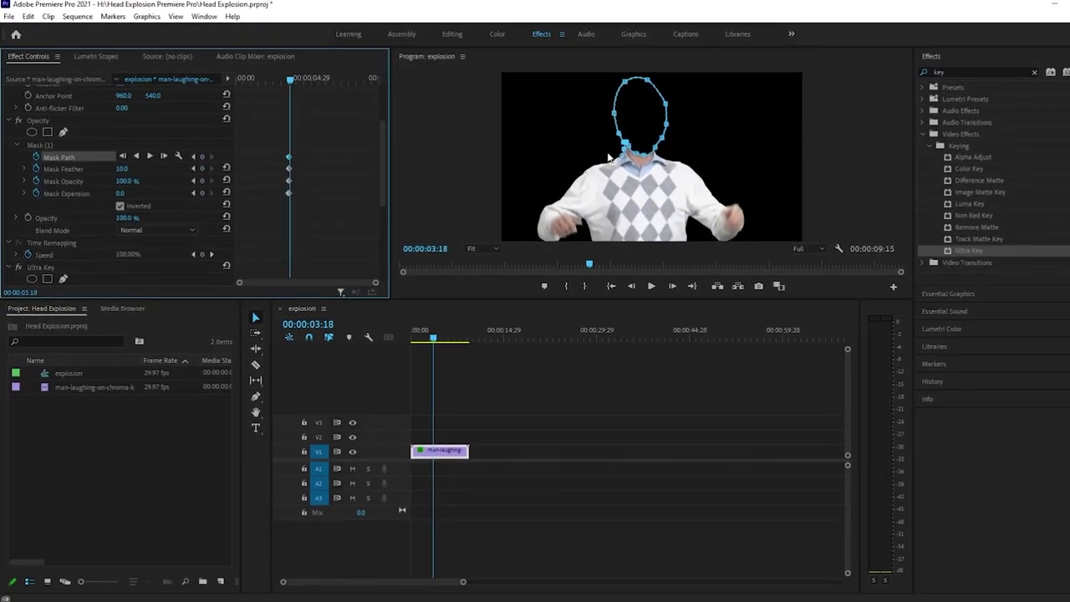
pyautogui.press('`')
pyautogui.press('Right')
pyautogui.press('Right')
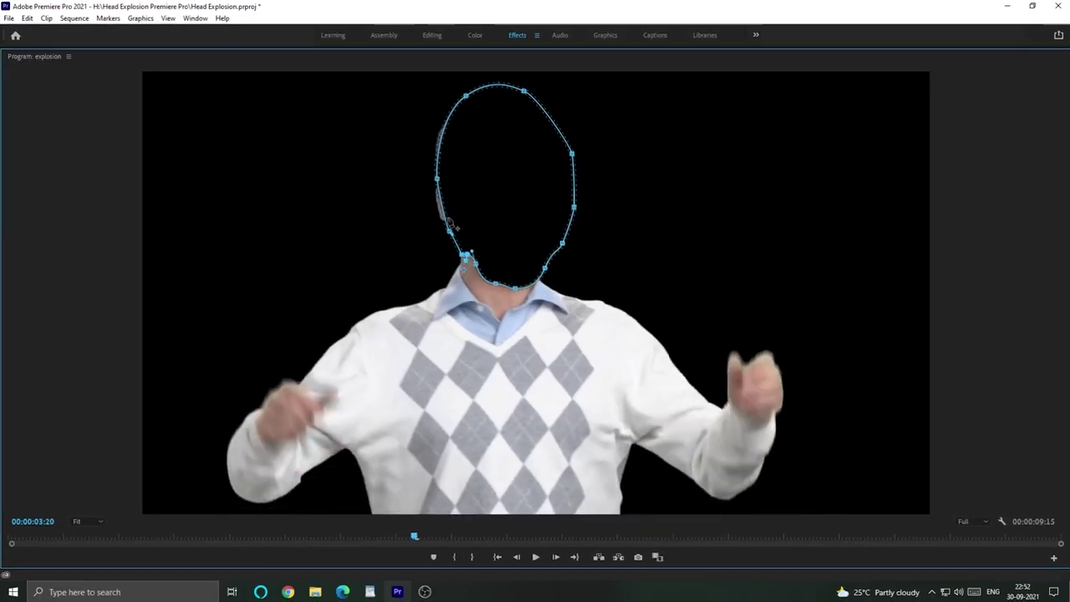
pyautogui.press('Right')
pyautogui.press('Right')
pyautogui.press('Right')
pyautogui.press('Right')
pyautogui.press('Right')
pyautogui.press('Right')
pyautogui.press('Right')
pyautogui.press('Right')
pyautogui.press('Right')
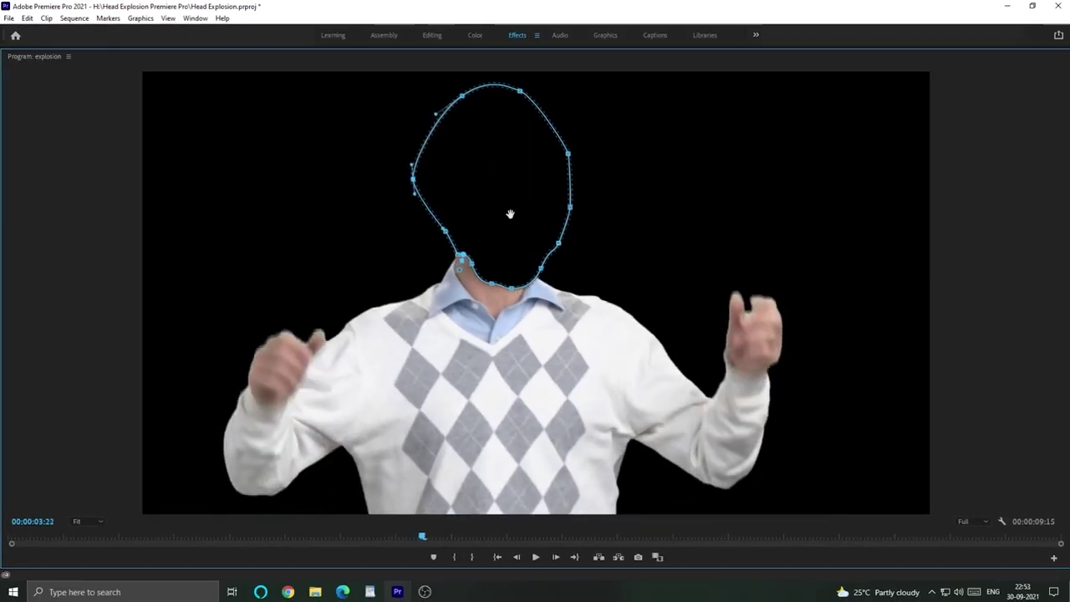
pyautogui.press('Right')
pyautogui.press('Right')
pyautogui.press('Right')
pyautogui.press('Right')
pyautogui.press('Right')
pyautogui.press('Right')
pyautogui.press('Right')
pyautogui.press('Right')
pyautogui.press('Right')
pyautogui.press('Right')
pyautogui.press('Right')
pyautogui.press('Right')
pyautogui.press('Right')
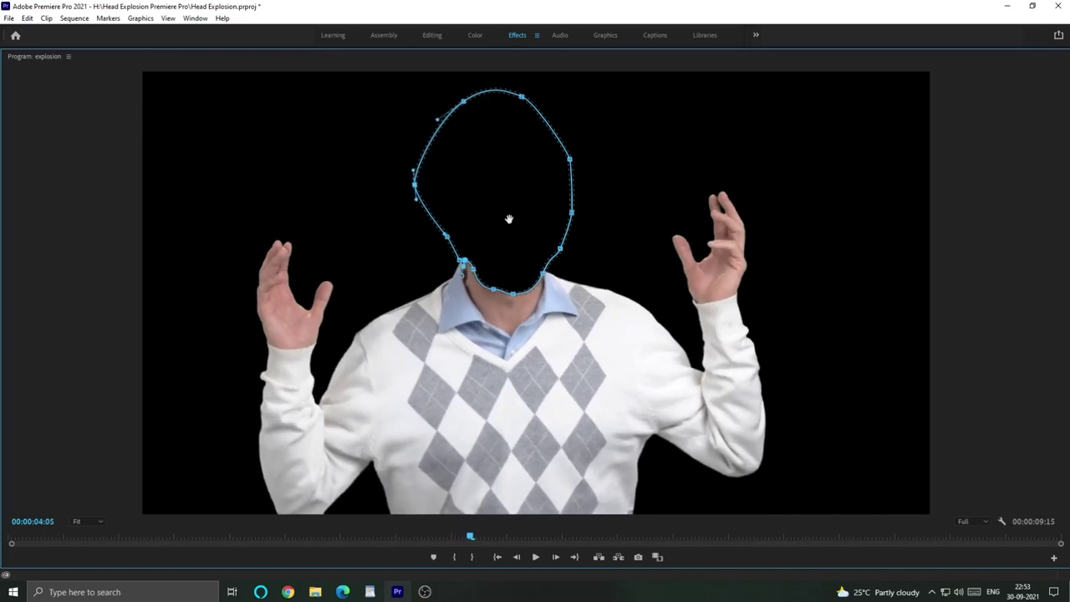
pyautogui.press('Right')
pyautogui.press('Right')
pyautogui.press('Right')
pyautogui.press('Right')
pyautogui.press('Right')
pyautogui.press('Right')
pyautogui.press('Right')
pyautogui.press('Right')
pyautogui.press('Right')
pyautogui.press('Right')
pyautogui.press('Right')
pyautogui.press('Right')
pyautogui.press('Right')
pyautogui.press('Right')
pyautogui.press('Right')
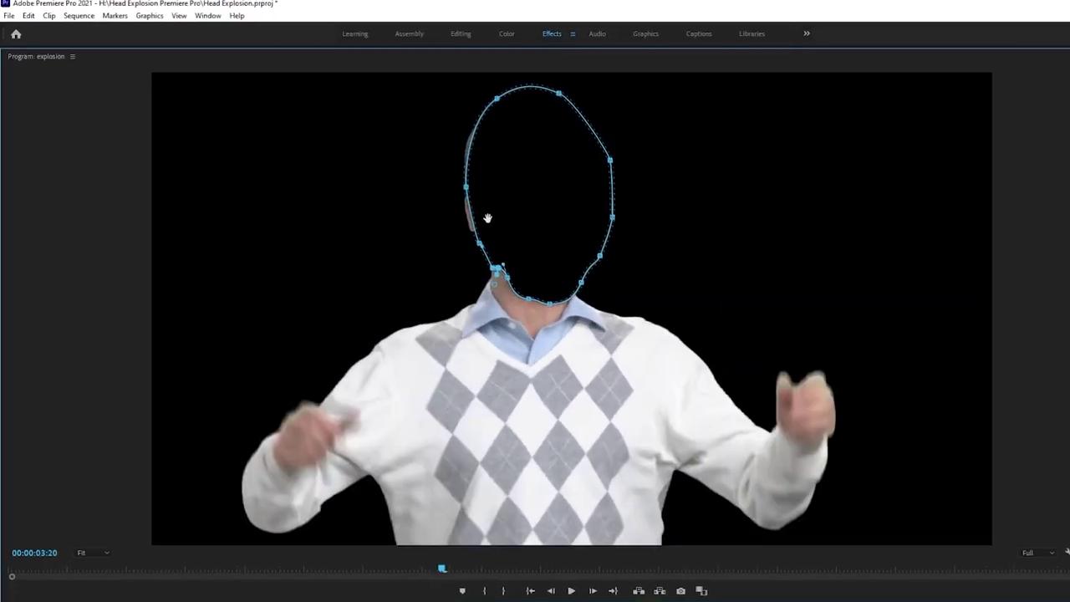
pyautogui.press('Right')
pyautogui.press('Right')
pyautogui.press('Right')
pyautogui.press('Right')
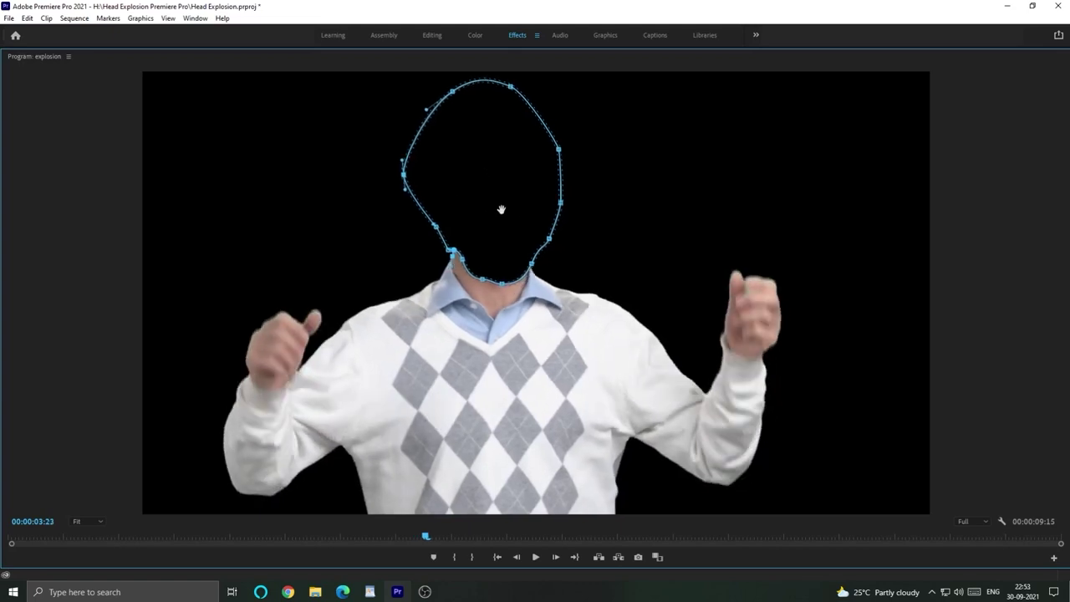
pyautogui.press('Left')
pyautogui.press('Left')
pyautogui.press('Left')
pyautogui.press('Left')
pyautogui.press('Left')
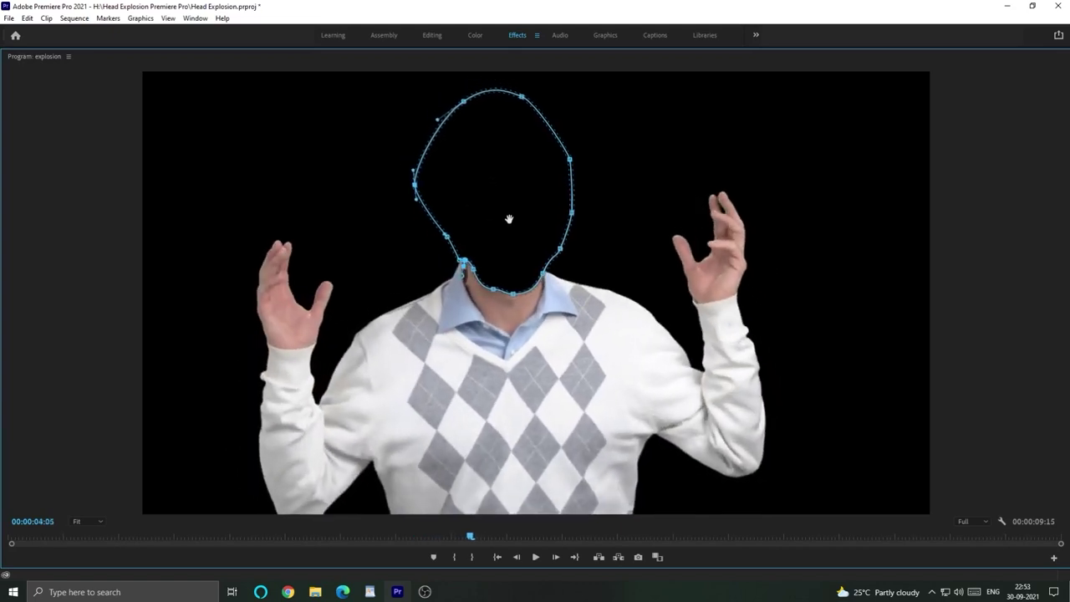
pyautogui.press('Right')
pyautogui.press('Right')
pyautogui.press('Right')
pyautogui.press('Right')
pyautogui.press('Right')
pyautogui.press('Right')
pyautogui.press('Right')
pyautogui.press('Right')
pyautogui.press('Right')
pyautogui.press('Right')
pyautogui.press('Right')
pyautogui.press('Right')
pyautogui.press('Right')
pyautogui.press('Right')
pyautogui.press('Right')
pyautogui.press('Right')
pyautogui.press('Right')
pyautogui.press('Right')
pyautogui.press('Right')
pyautogui.press('Right')
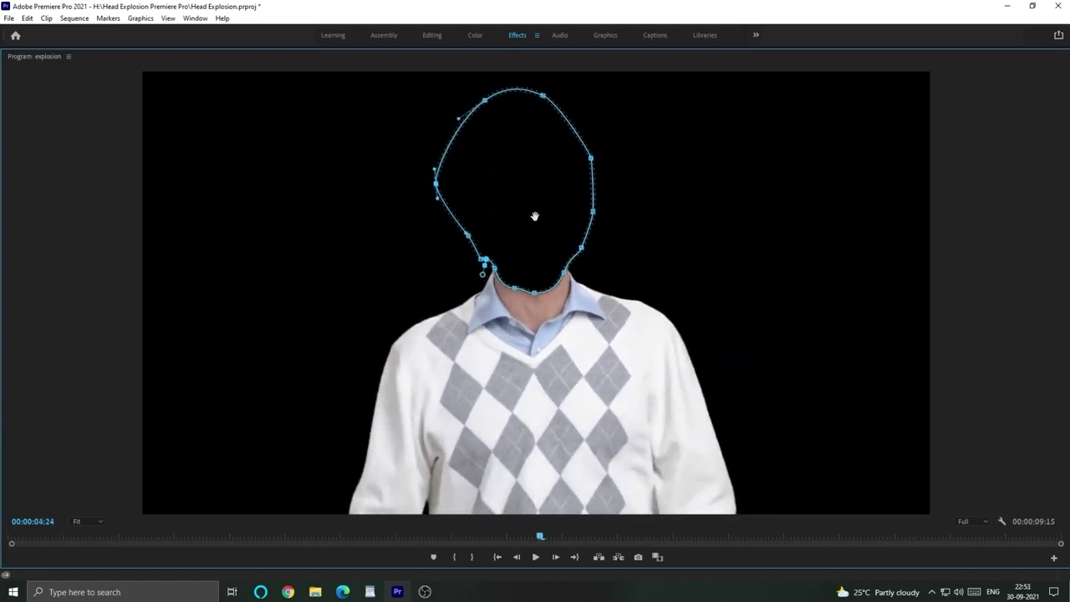
pyautogui.press('Right')
pyautogui.press('Right')
pyautogui.press('Right')
pyautogui.press('Right')
pyautogui.moveTo(539, 257); pyautogui.dragTo(543, 242)
# Keyframe Mask Expansion at -179 on 00:00:03:16, just before the head is masked out, and adjust that keyframe's timing
pyautogui.press('Left')
pyautogui.press('Left')
pyautogui.press('Left')
pyautogui.press('Left')
pyautogui.press('Left')
pyautogui.press('Left')
pyautogui.press('Left')
pyautogui.press('Left')
pyautogui.press('Left')
pyautogui.press('Left')
pyautogui.press('Left')
pyautogui.press('Left')
pyautogui.press('Left')
pyautogui.press('Left')
pyautogui.press('Left')
pyautogui.press('Left')
pyautogui.press('Left')
pyautogui.press('Left')
pyautogui.press('Left')
pyautogui.press('Left')
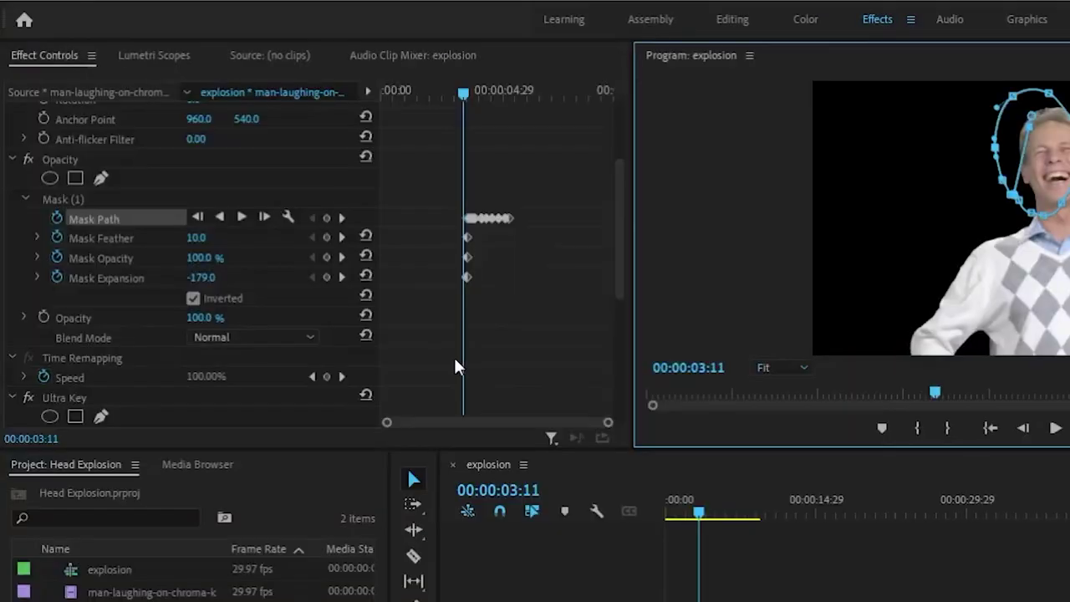
pyautogui.moveTo(455, 87); pyautogui.dragTo(465, 90)
pyautogui.press('Right')
pyautogui.press('Right')
pyautogui.press('Right')
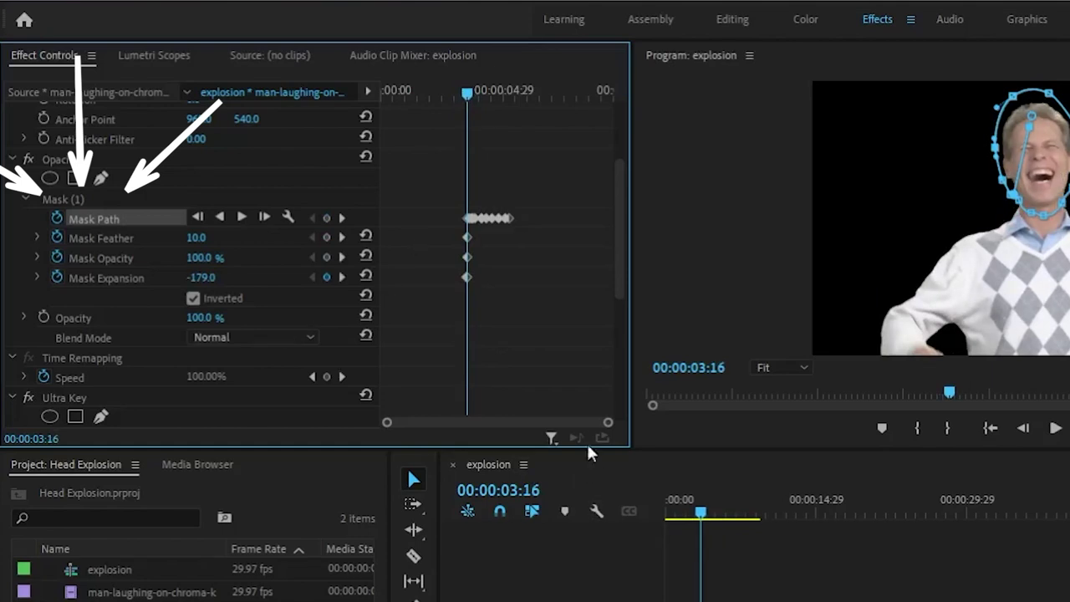
pyautogui.moveTo(607, 422); pyautogui.dragTo(481, 432)
pyautogui.moveTo(497, 278); pyautogui.dragTo(485, 281)
pyautogui.press('Left')
pyautogui.press('Right')
pyautogui.press('Right')
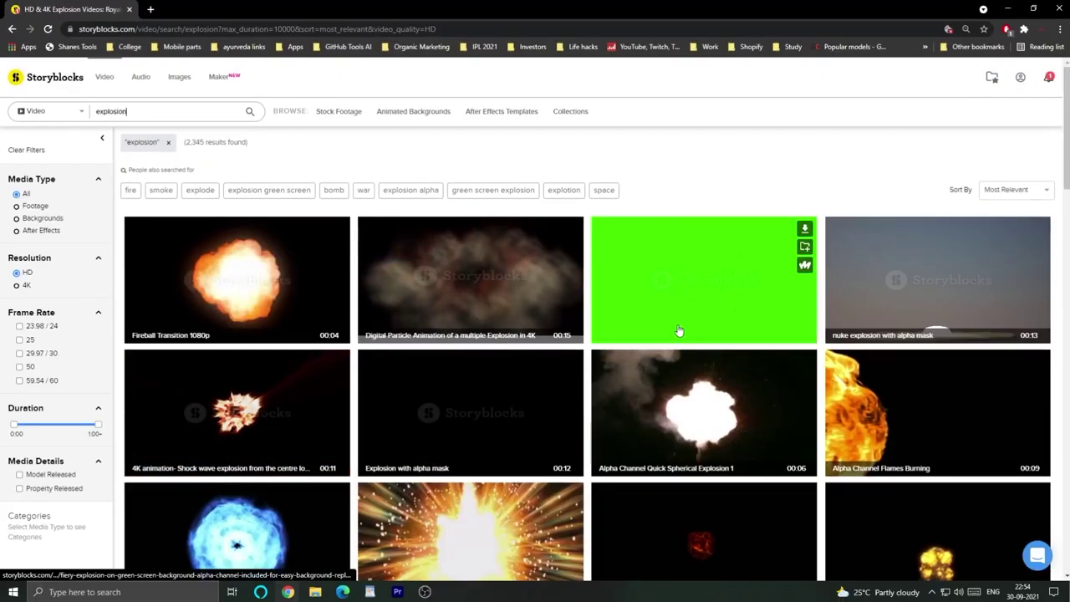
# Switch to Storyblocks in the browser and download the colored powder explosion from the explosion results as HDMOV (mjpeg)
pyautogui.scroll(-10, 679, 329)
pyautogui.click(571, 187)
pyautogui.click(368, 212)
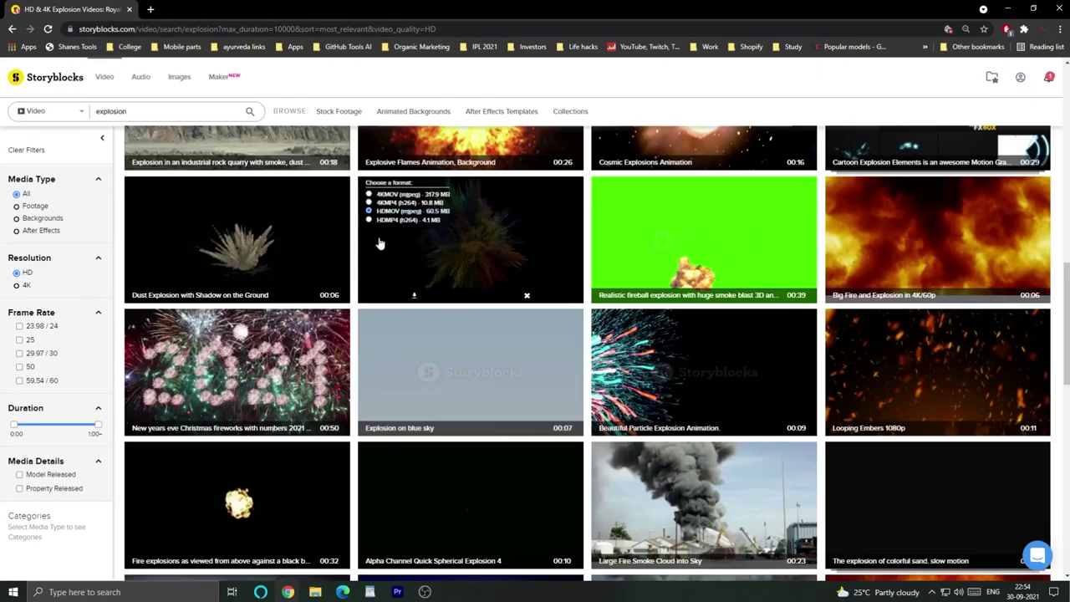
pyautogui.click(414, 296)
# Search Storyblocks videos for debris and look through the results for suitable clips
pyautogui.scroll(-3, 434, 377)
pyautogui.scroll(6, 434, 377)
pyautogui.moveTo(127, 111); pyautogui.dragTo(100, 111)
pyautogui.write('debris')
pyautogui.press('Return')
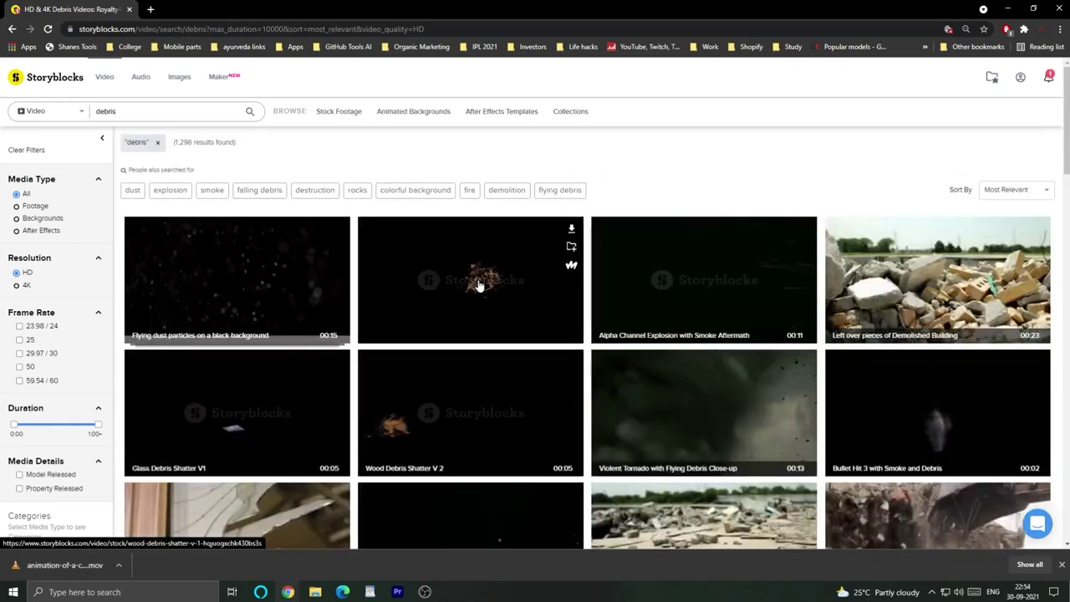
pyautogui.scroll(-5, 321, 373)
pyautogui.scroll(5, 521, 375)
pyautogui.scroll(-2, 375, 279)
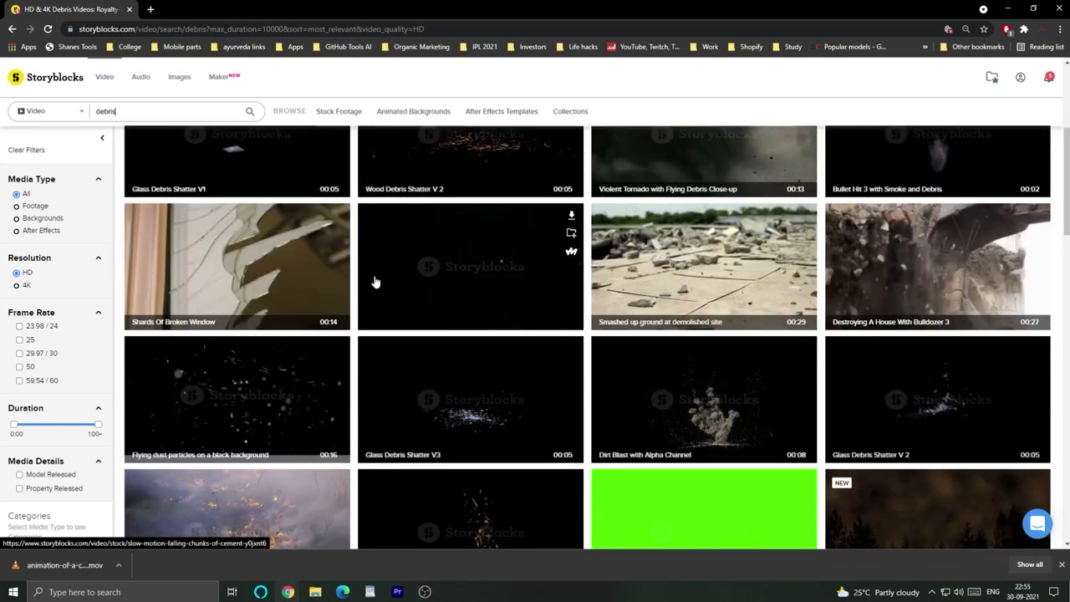
pyautogui.scroll(2, 213, 219)
# Download the 15-second Flying dust particles clip, and the Wood Debris Shatter V 1 clip as HDMOV (png)
pyautogui.click(338, 173)
pyautogui.click(136, 192)
pyautogui.click(181, 277)
pyautogui.click(571, 172)
pyautogui.click(410, 279)
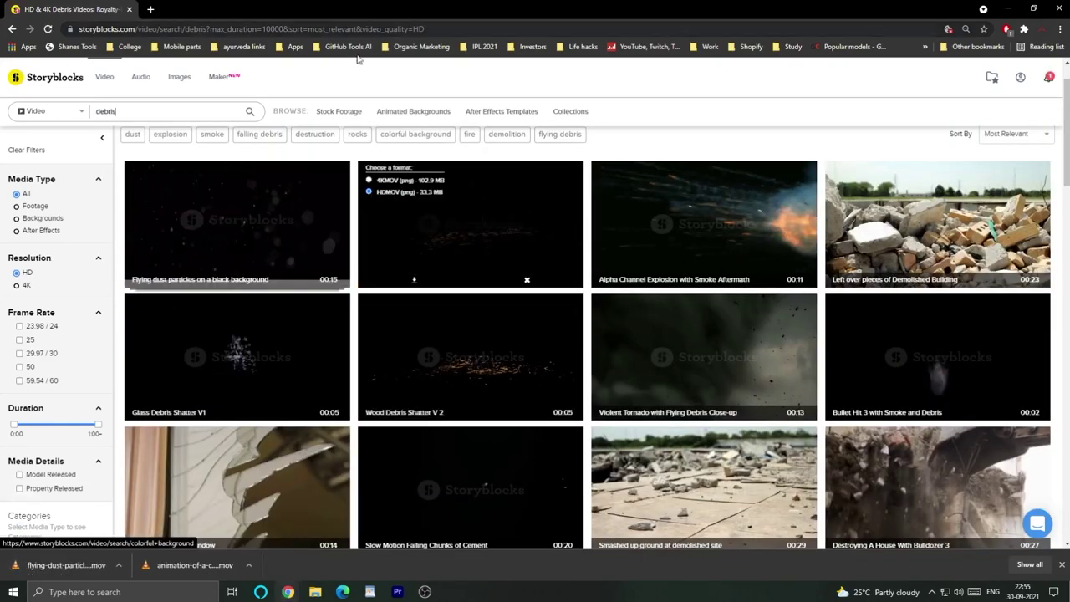
# Switch to Premiere Pro and place the colored powder explosion on V2 above the man clip from 00:00:03:16, blended with Screen
pyautogui.moveTo(356, 9); pyautogui.dragTo(0, 62)
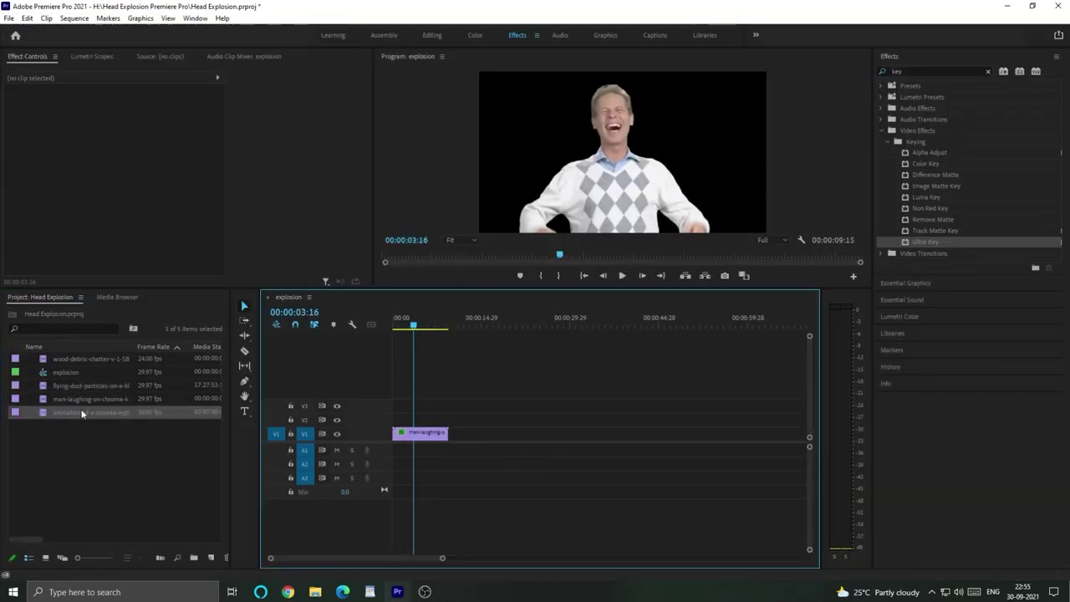
pyautogui.moveTo(84, 412); pyautogui.dragTo(418, 417)
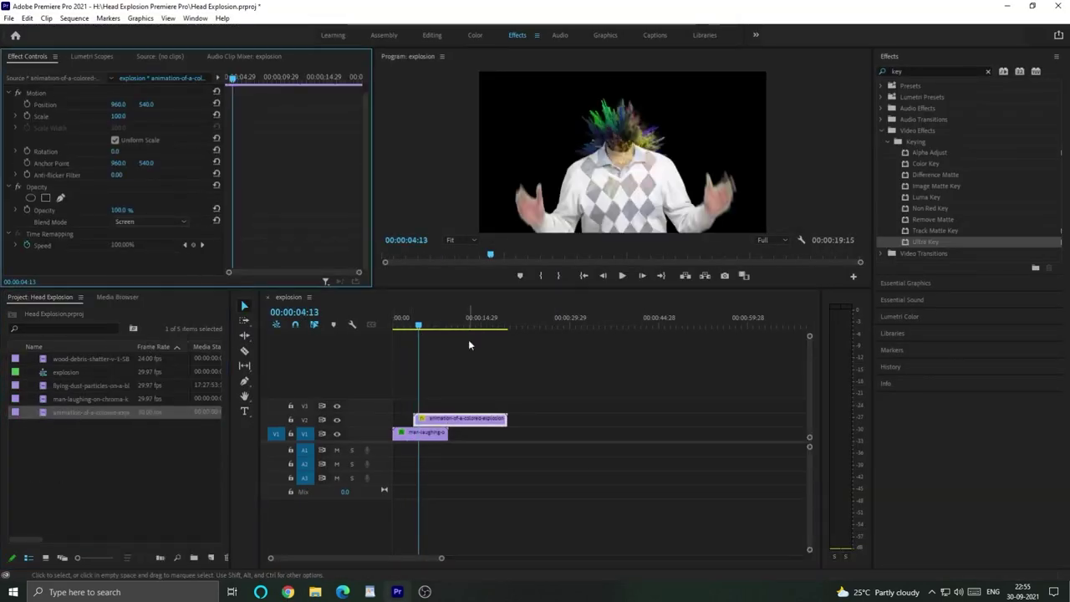
pyautogui.click(414, 322)
pyautogui.moveTo(462, 419); pyautogui.dragTo(463, 419)
pyautogui.press('Left')
pyautogui.press('Left')
pyautogui.press('Left')
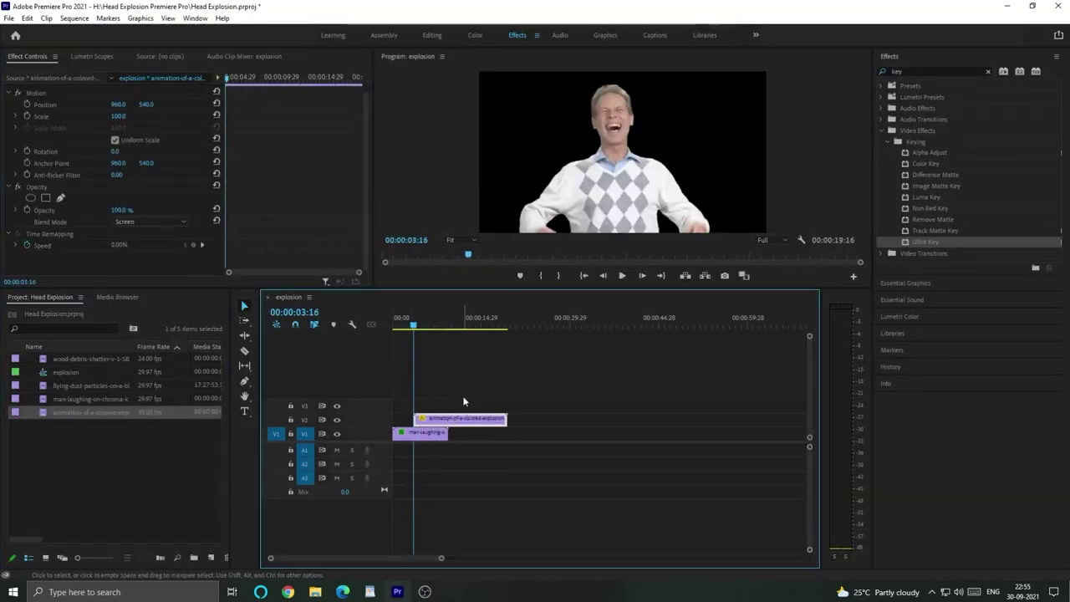
# Move the colored powder explosion over the man's head, at about position 877.8, 427.9, and play it back
pyautogui.press('Right')
pyautogui.press('Right')
pyautogui.press('Right')
pyautogui.moveTo(698, 146); pyautogui.dragTo(685, 129)
pyautogui.click(410, 324)
pyautogui.press('space')
pyautogui.press('space')
# Cut the man clip on V1 at the start of the powder explosion
pyautogui.press('=')
pyautogui.press('=')
pyautogui.press('=')
pyautogui.press('=')
pyautogui.press('=')
pyautogui.press('c')
pyautogui.click(533, 433)
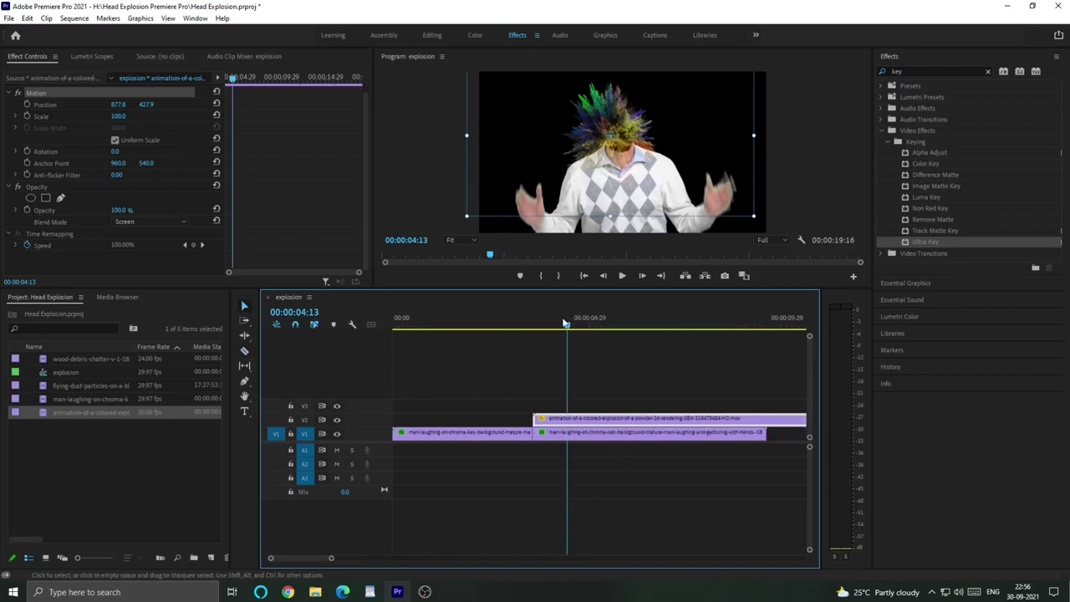
# Trim the second part of the man clip to about one second, slow it by rate-stretching to about 00:00:07:07, and preview
pyautogui.moveTo(765, 433); pyautogui.dragTo(576, 434)
pyautogui.press('r')
pyautogui.moveTo(576, 434); pyautogui.dragTo(679, 433)
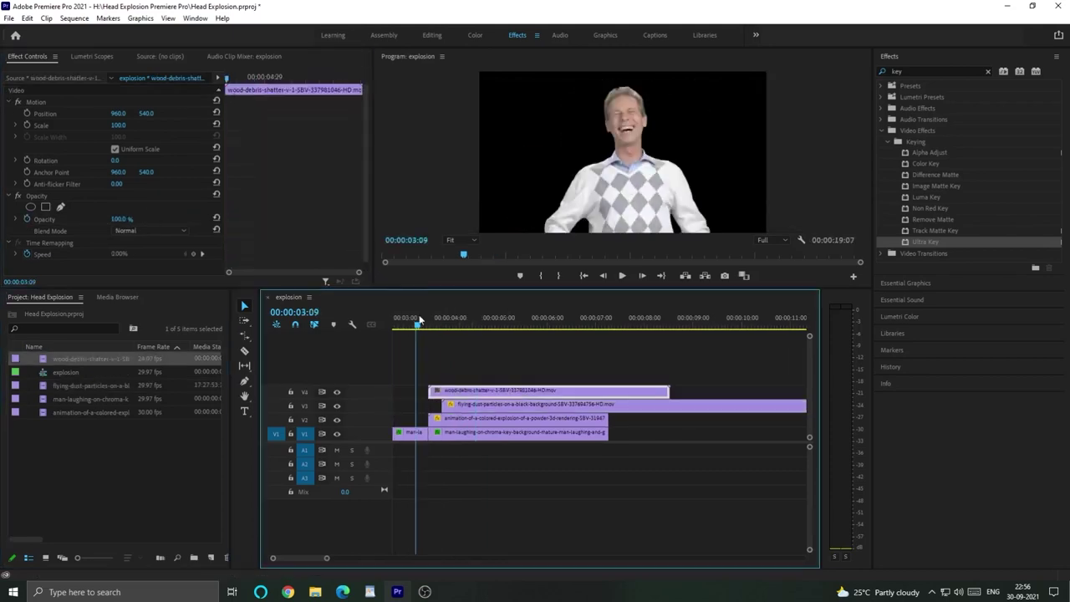
pyautogui.press('`')
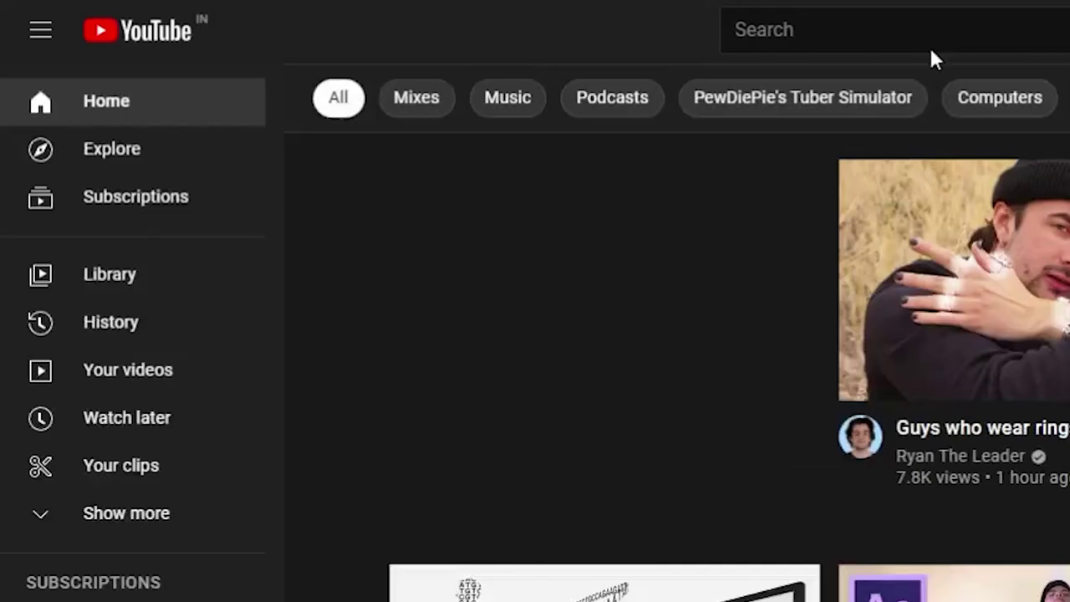
# Switch to YouTube in the browser and search for head explosion green screen
pyautogui.click(774, 49)
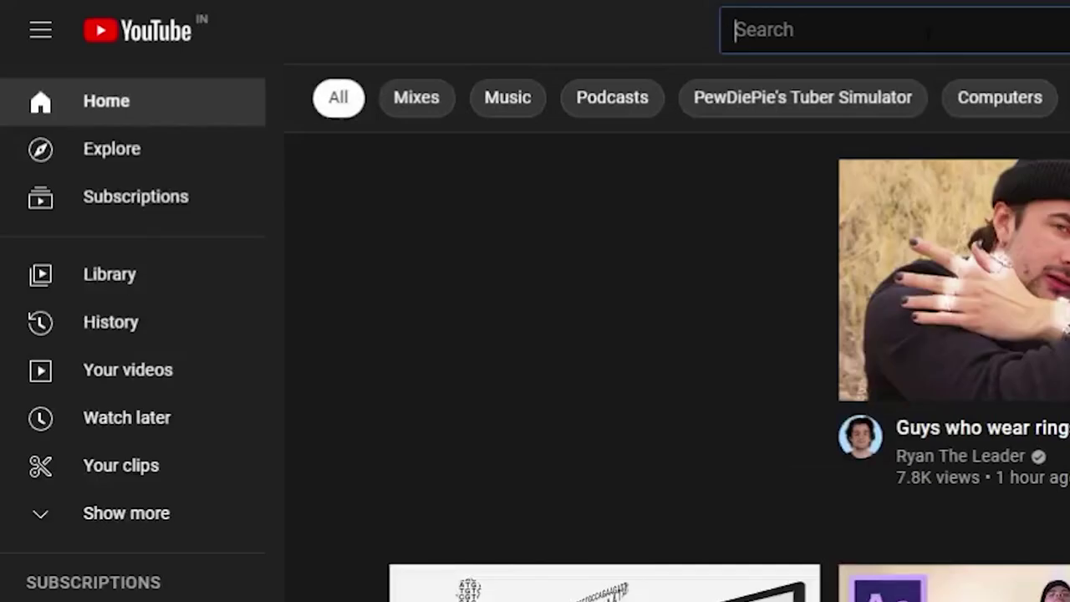
pyautogui.write('head expl')
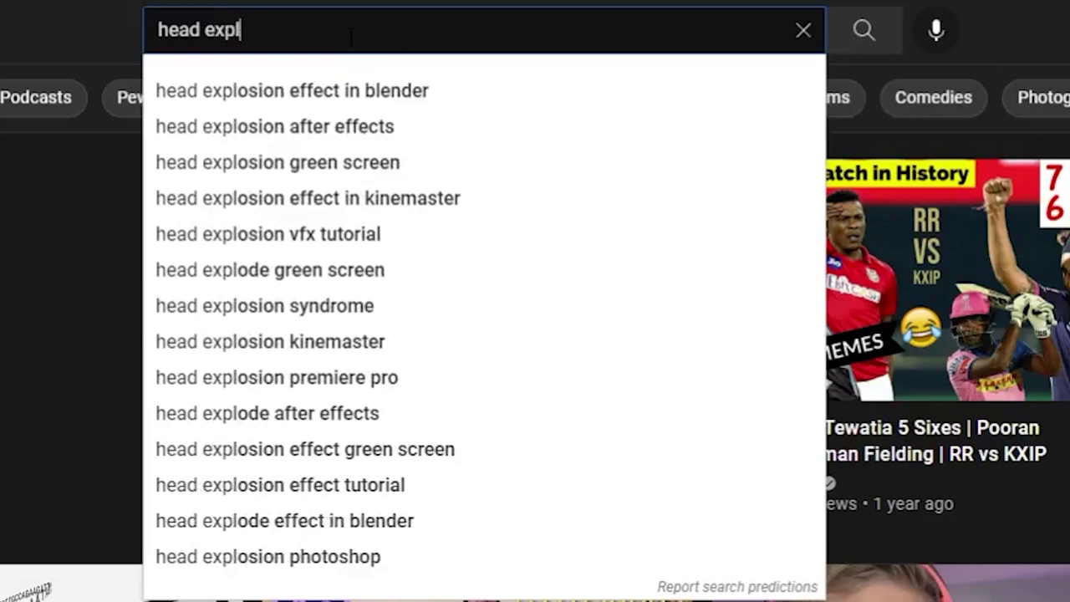
pyautogui.press('Down')
pyautogui.press('Down')
pyautogui.press('Down')
pyautogui.press('Return')
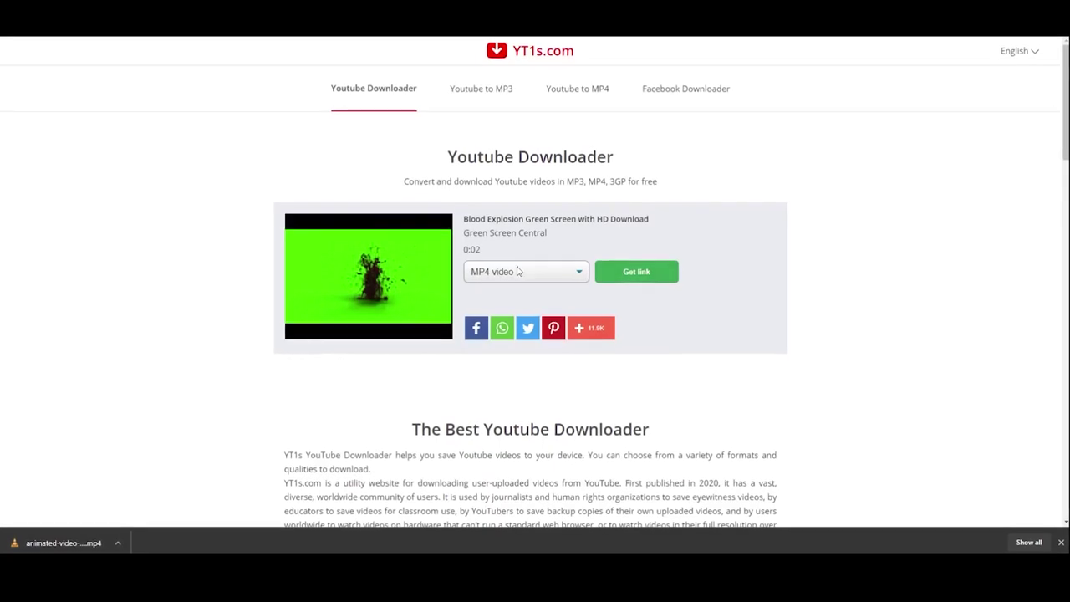
# Download Blood Explosion Green Screen with HD Download as MP4 from YT1s and place it on V6 in Premiere Pro from about 00:00:03:13
pyautogui.click(611, 278)
pyautogui.click(513, 278)
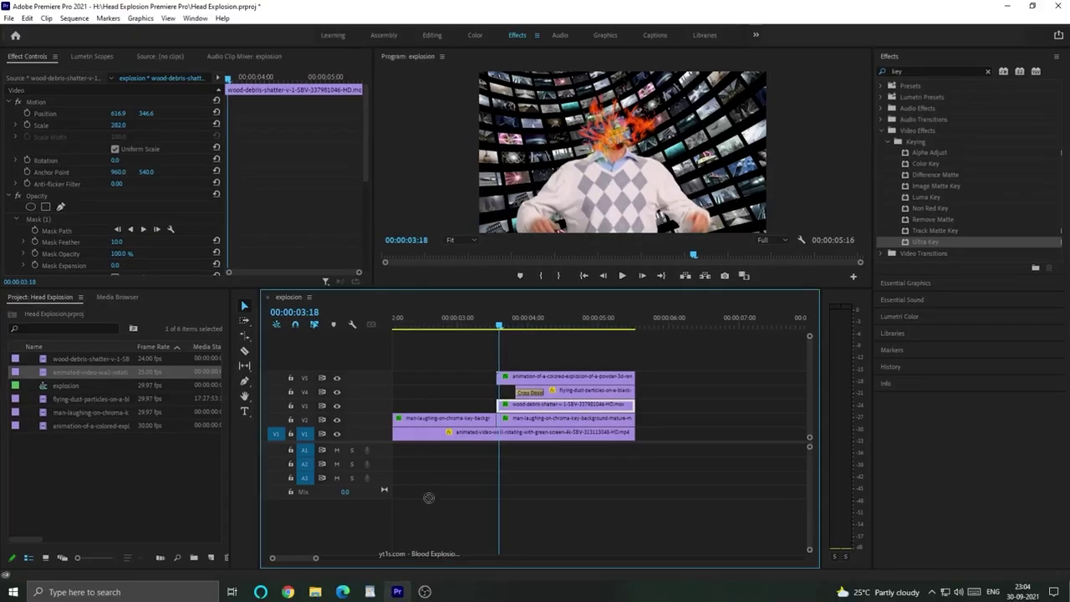
pyautogui.moveTo(429, 497); pyautogui.dragTo(575, 365)
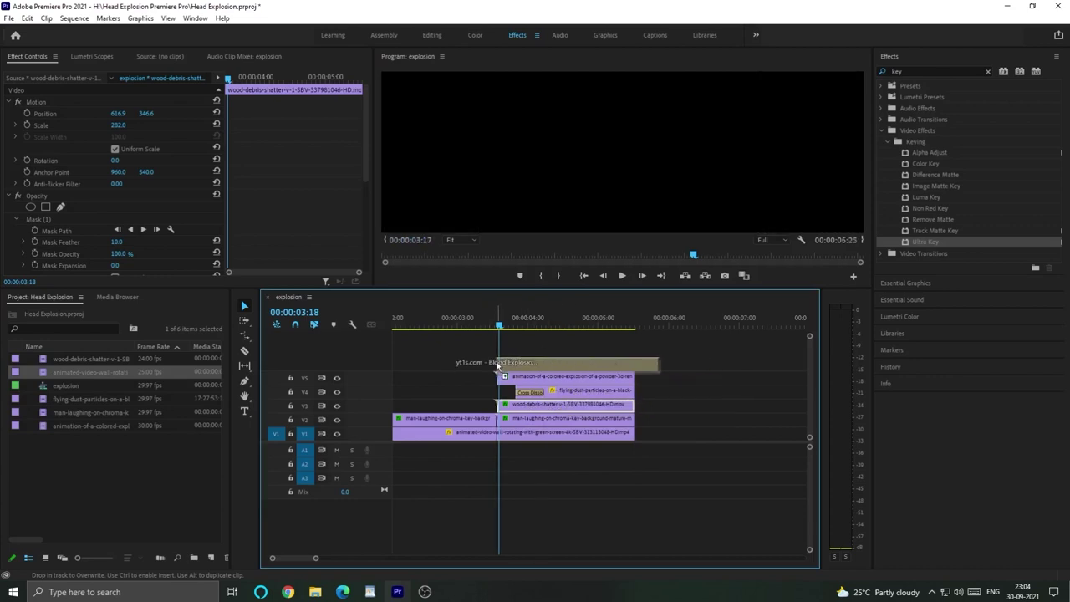
pyautogui.moveTo(497, 365); pyautogui.dragTo(499, 365)
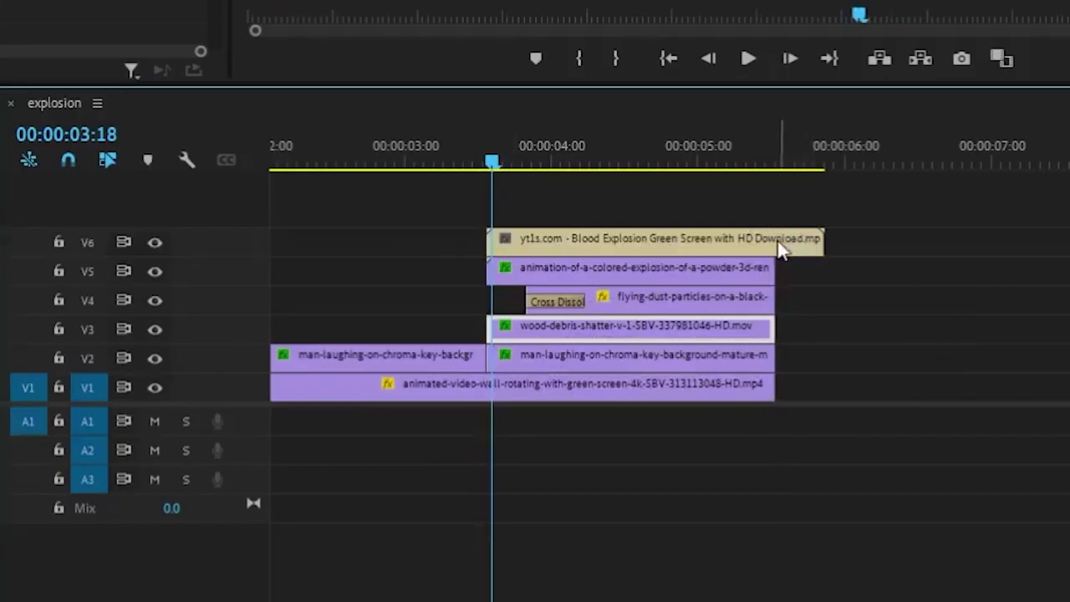
pyautogui.moveTo(778, 248); pyautogui.dragTo(736, 241)
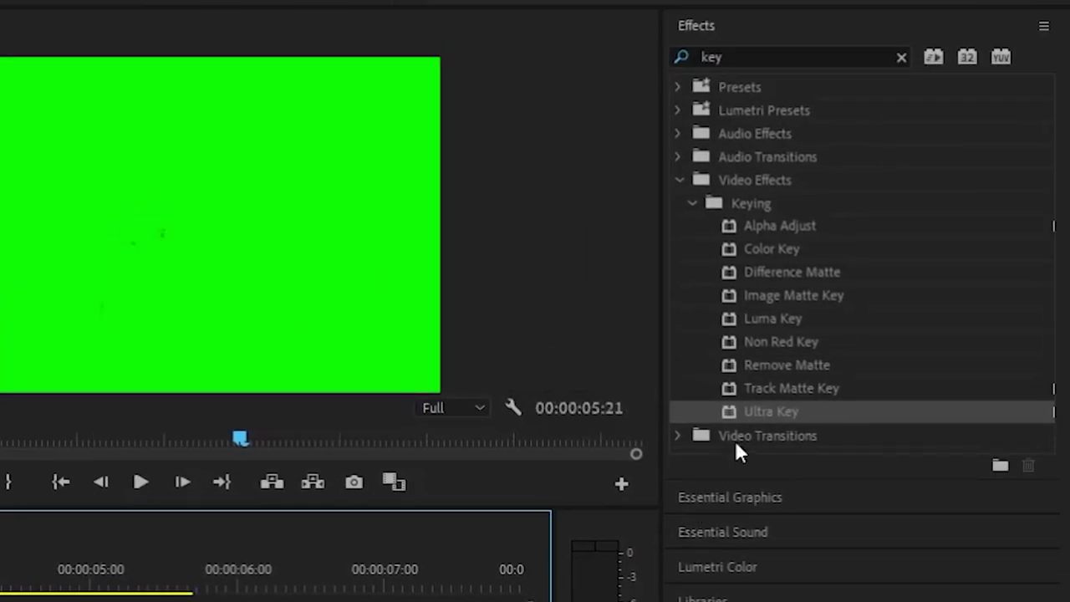
# Key out the blood explosion's green with Ultra Key and fit it over the exploding head at scale 241, position 840.2, 461.2
pyautogui.moveTo(747, 413); pyautogui.dragTo(601, 331)
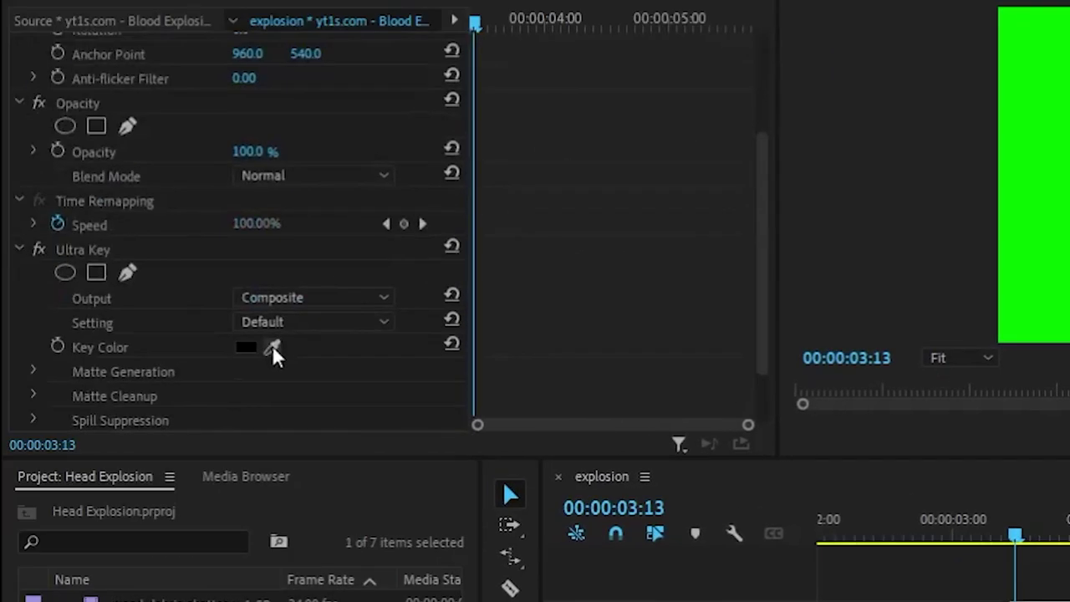
pyautogui.click(273, 348)
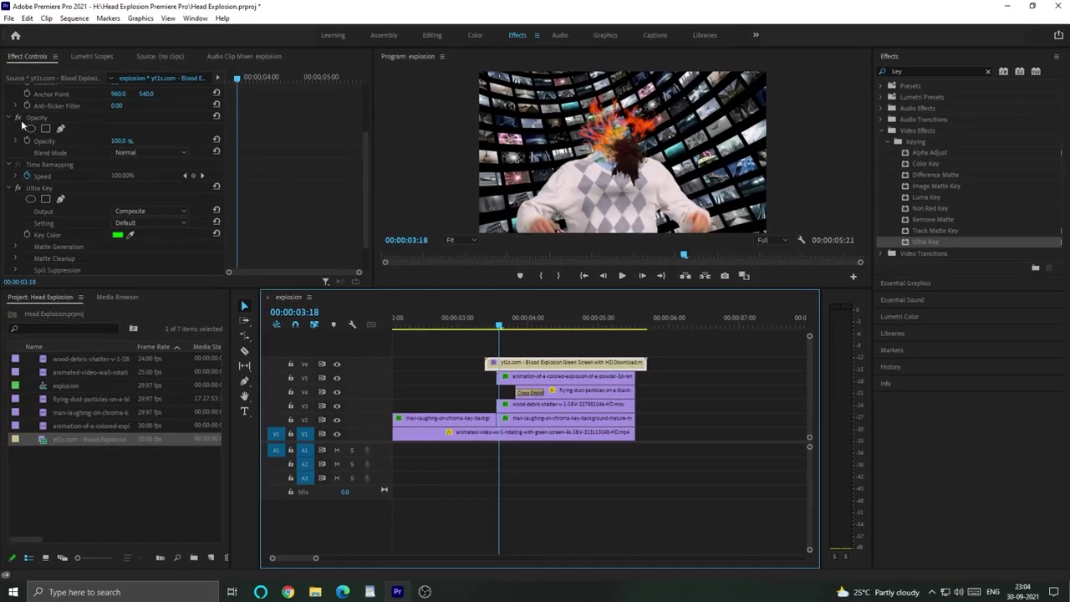
pyautogui.scroll(3, 71, 101)
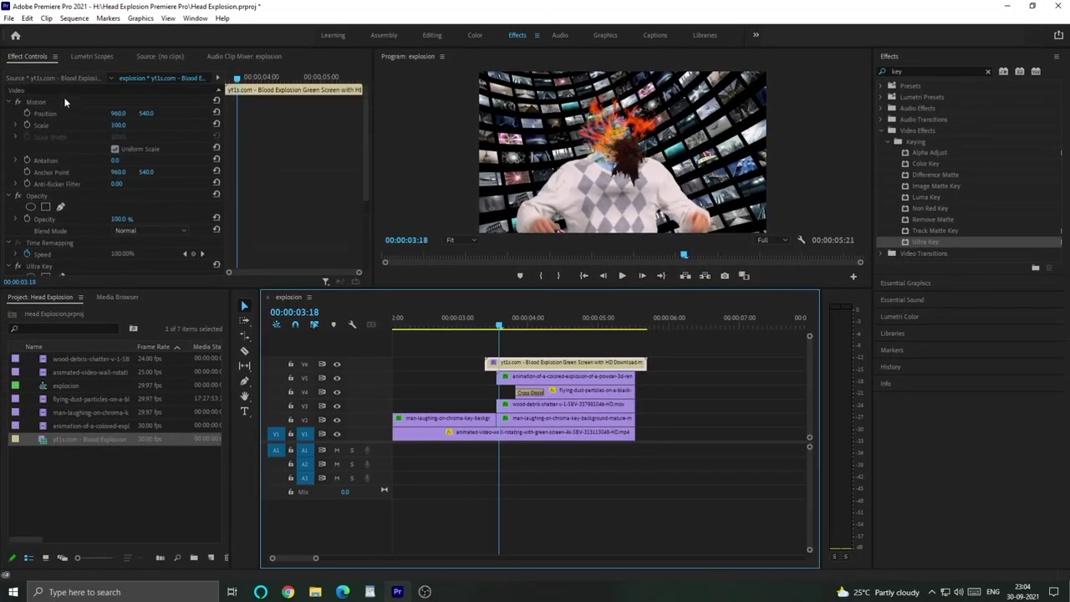
pyautogui.click(41, 104)
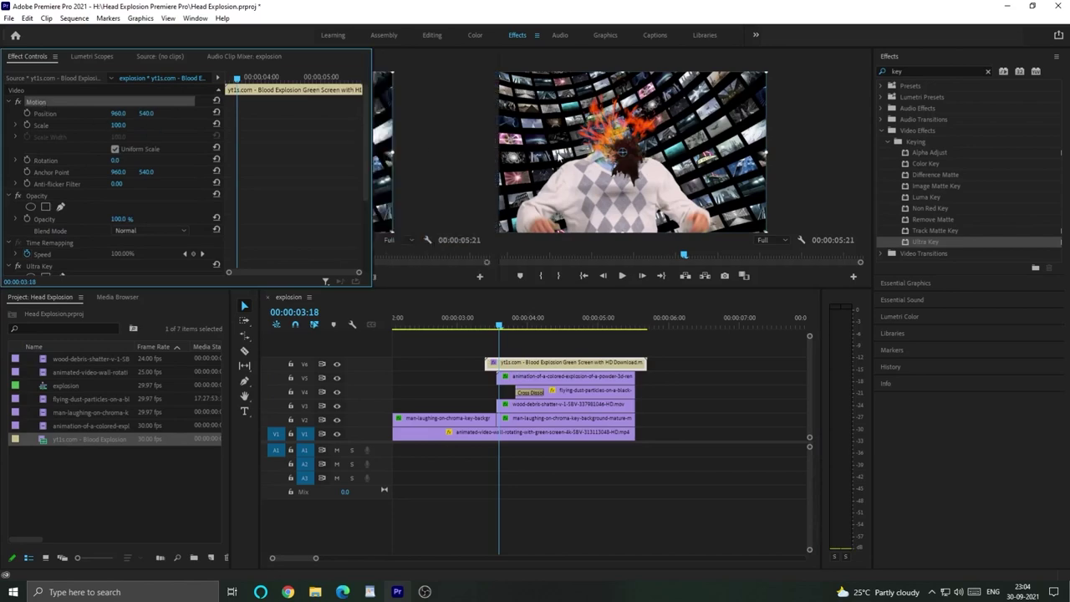
pyautogui.press('`')
pyautogui.moveTo(597, 358); pyautogui.dragTo(564, 335)
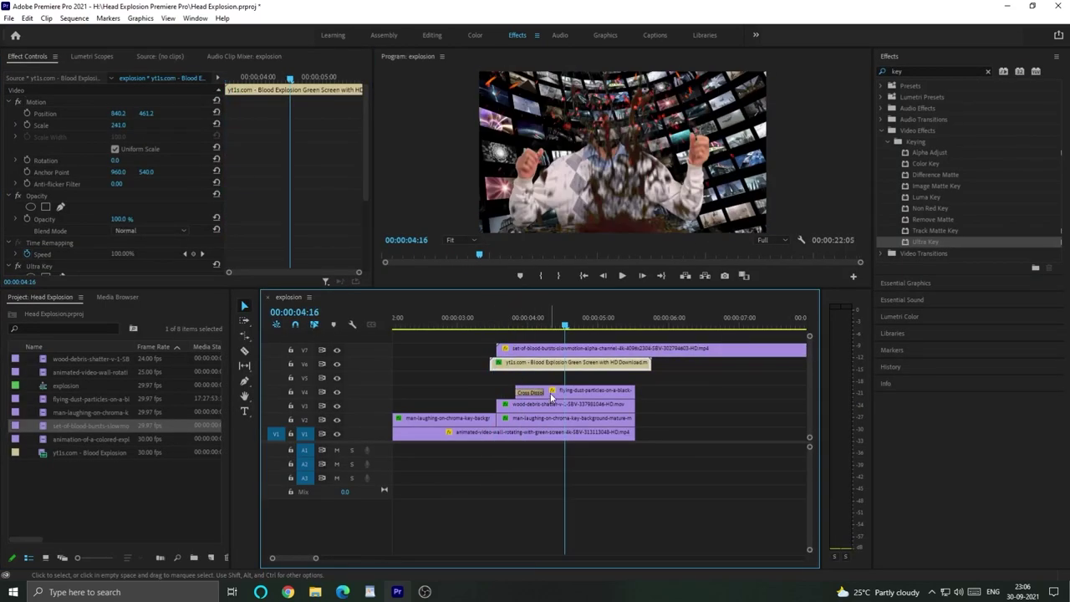
# Restack the layers with the slow-motion blood bursts on V4, the blood explosion on V5 and the flying dust on V8
pyautogui.click(526, 361)
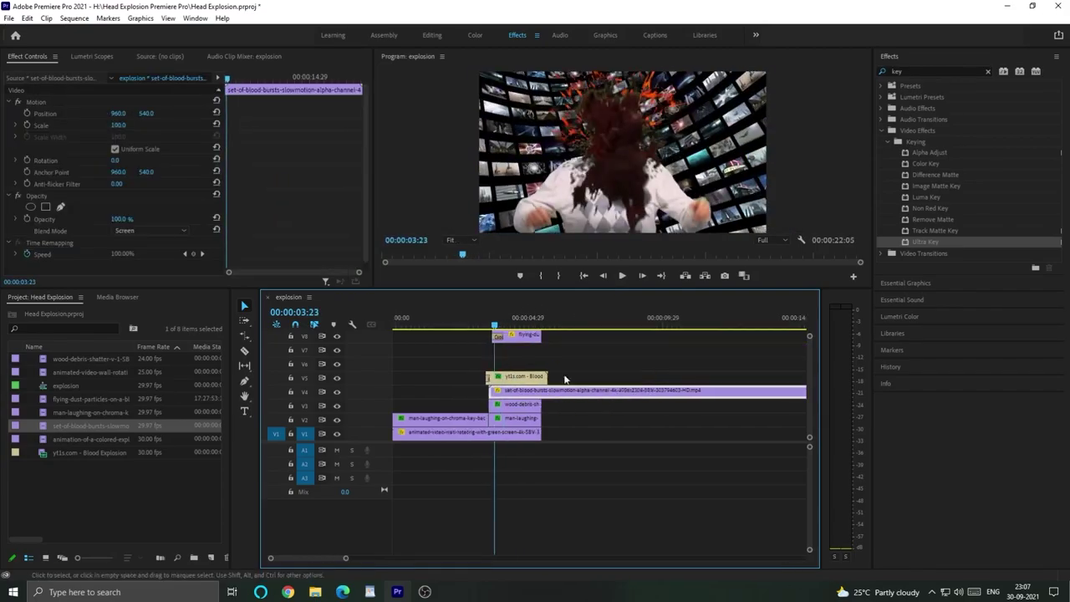
pyautogui.press('-')
pyautogui.press('-')
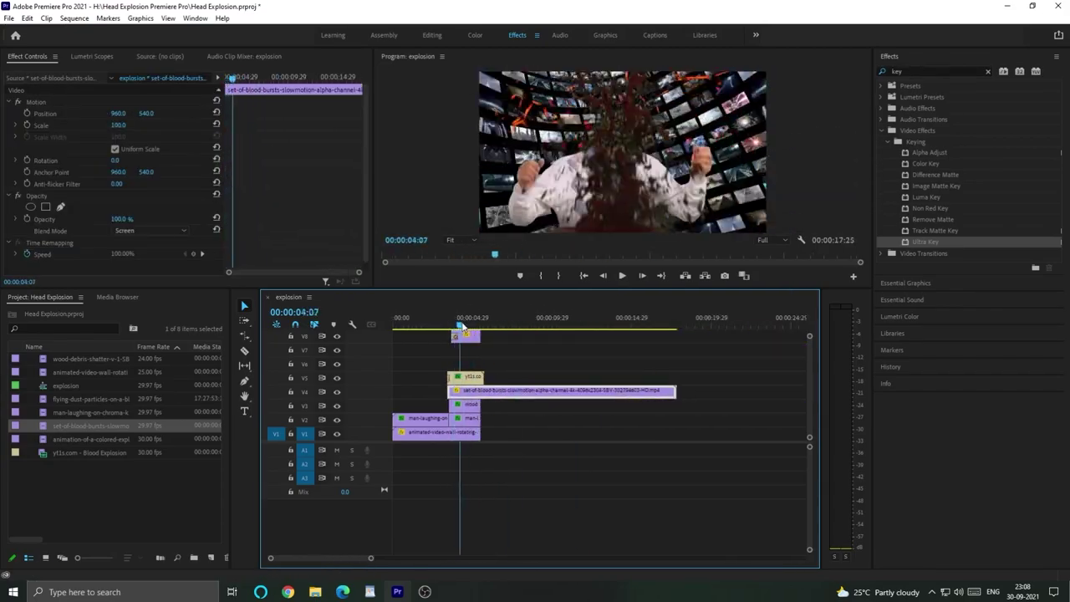